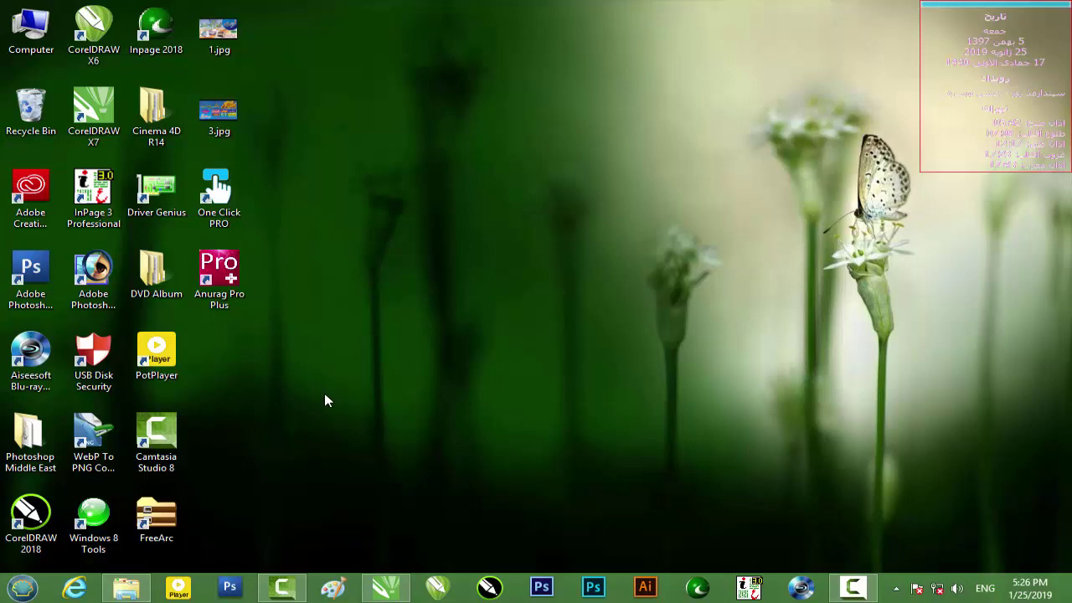
- Switch to CorelDRAW X7 and examine the finished tailors banner and its details
left_click(385, 587)
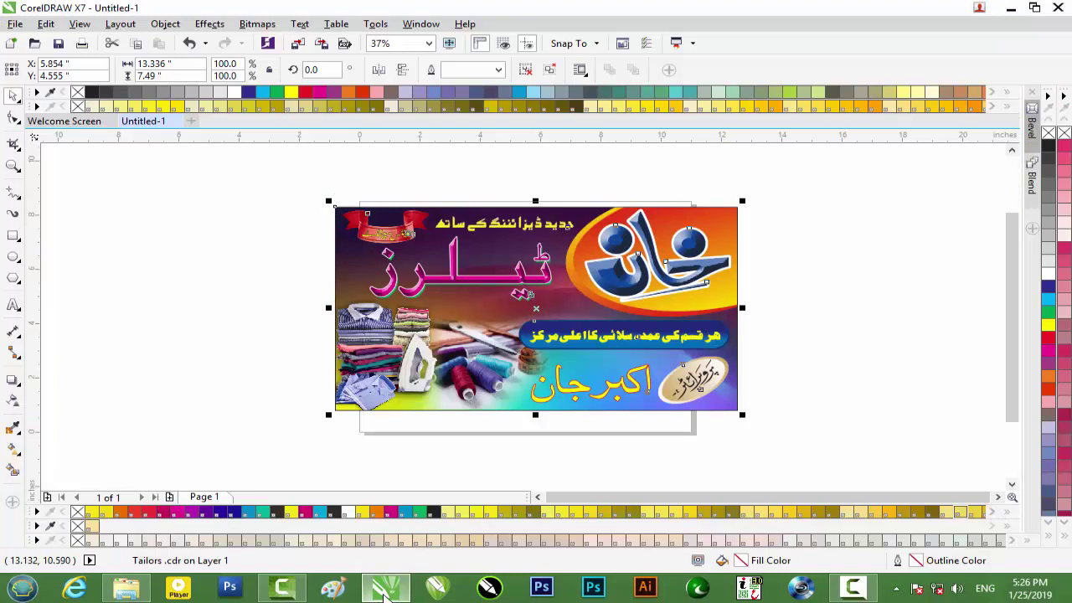
scroll(598, 260, "up", 3)
scroll(598, 260, "up", 2)
scroll(598, 261, "down", 3)
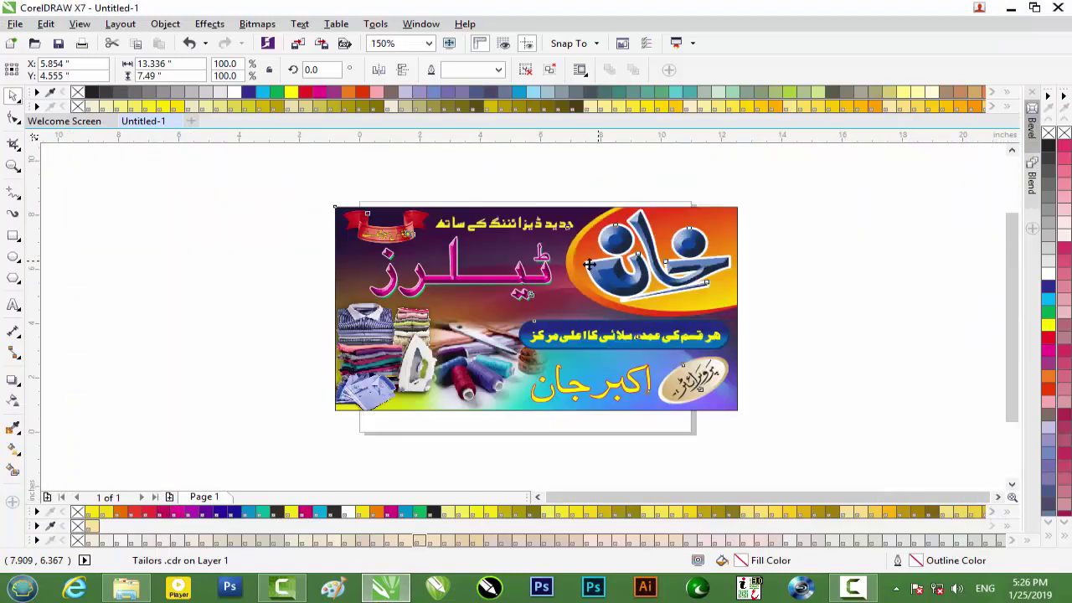
scroll(497, 267, "up", 1)
scroll(497, 267, "down", 1)
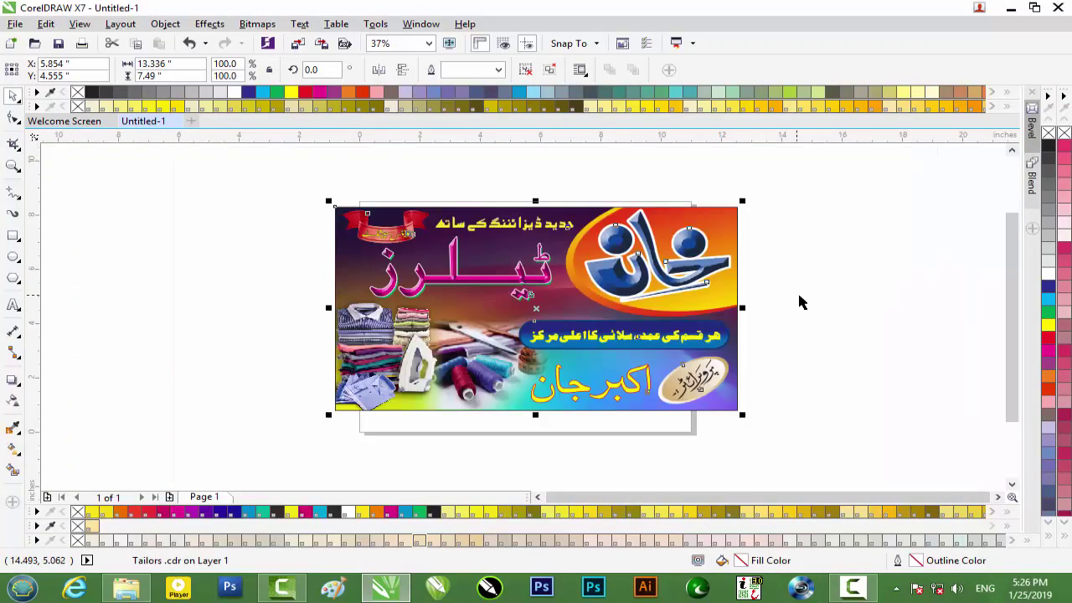
left_click(842, 295)
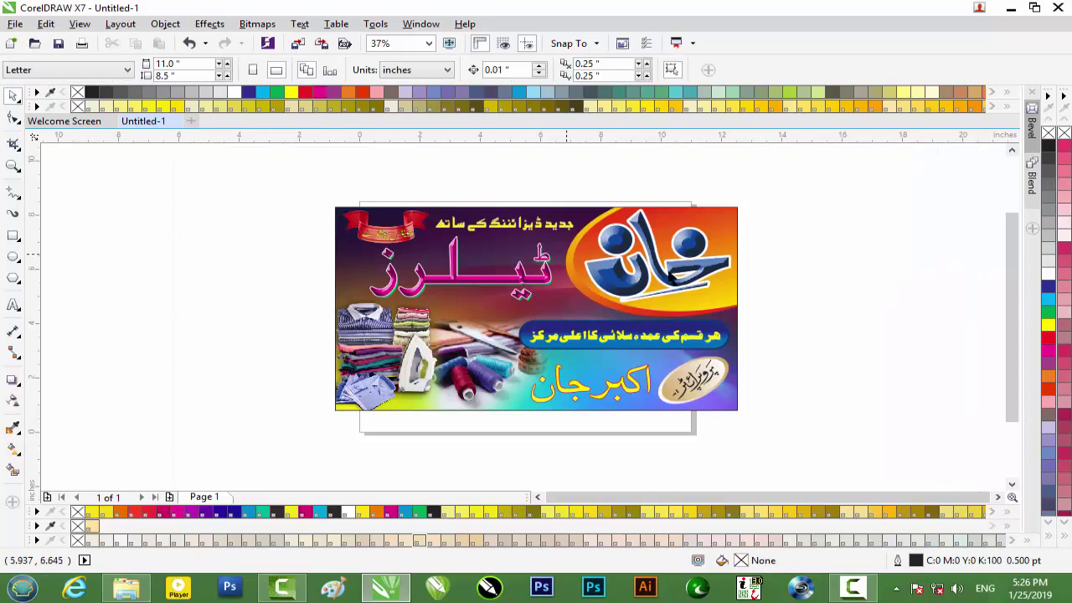
scroll(773, 258, "up", 1)
scroll(773, 259, "down", 1)
left_click(528, 220)
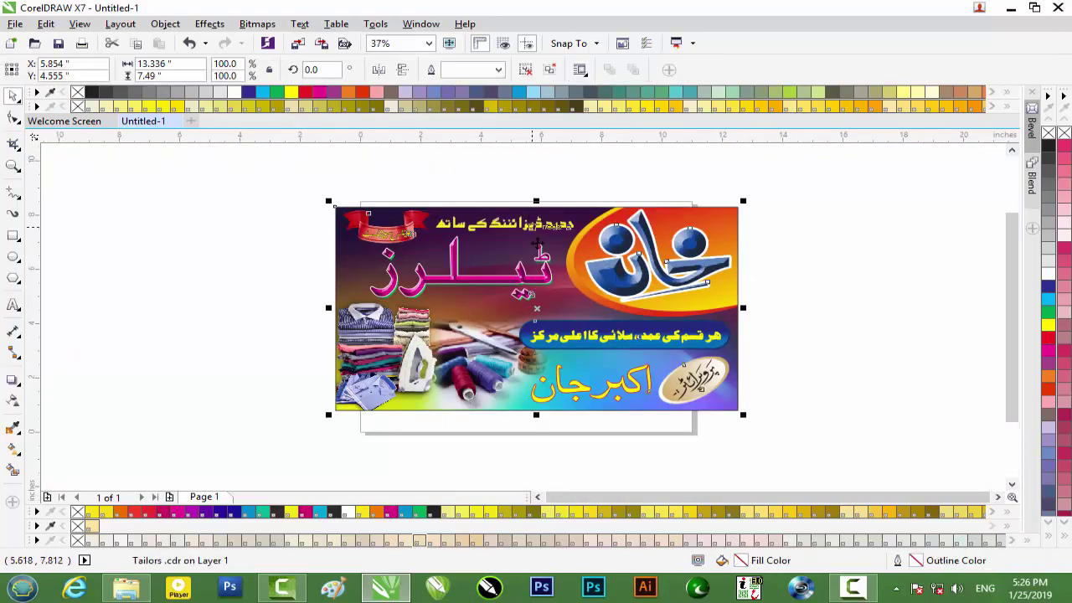
scroll(537, 249, "up", 1)
scroll(537, 250, "down", 1)
left_click(201, 255)
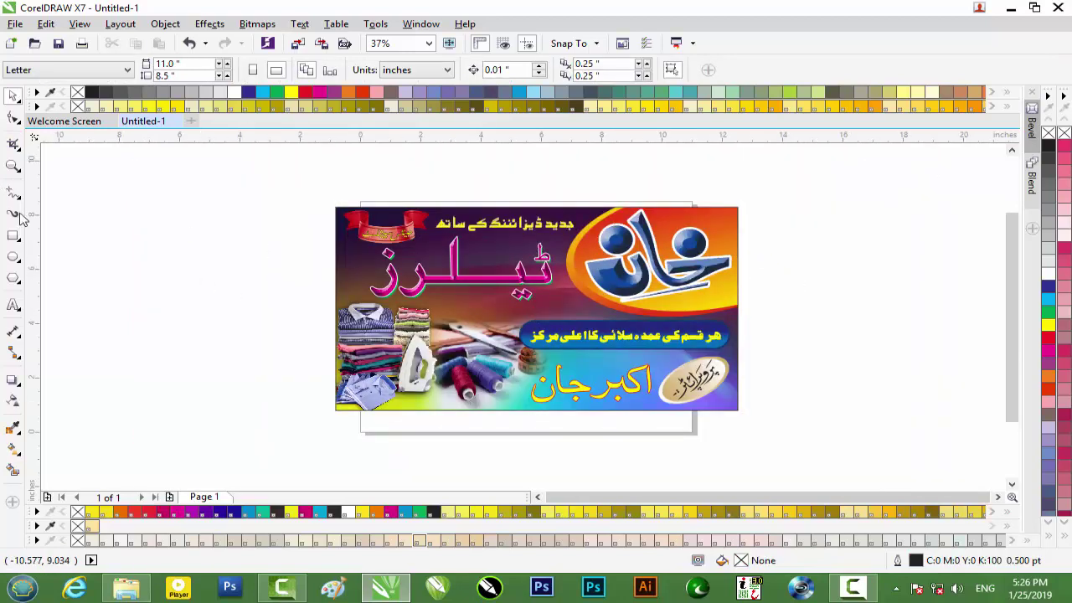
- Select the grouped tailors banner and ungroup it into separate objects
left_click(15, 238)
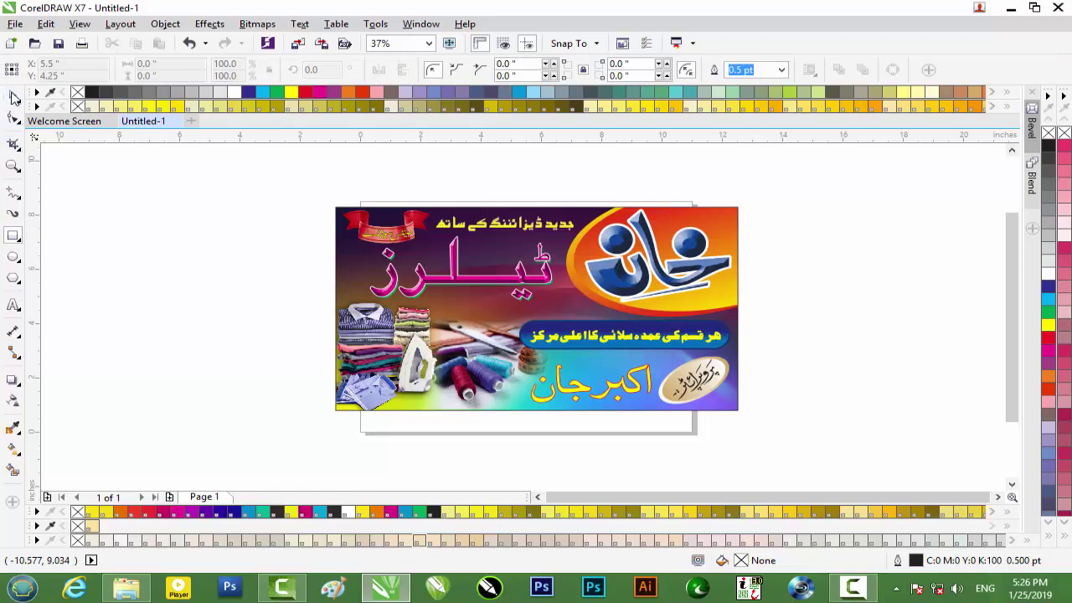
left_click(15, 98)
left_click(473, 228)
scroll(590, 262, "up", 1)
scroll(590, 262, "down", 1)
left_click(526, 73)
left_click(845, 266)
- Examine the banner's beveled blue title, magenta heading, blue text bar and lower lettering up close
scroll(678, 261, "up", 1)
left_click(686, 264)
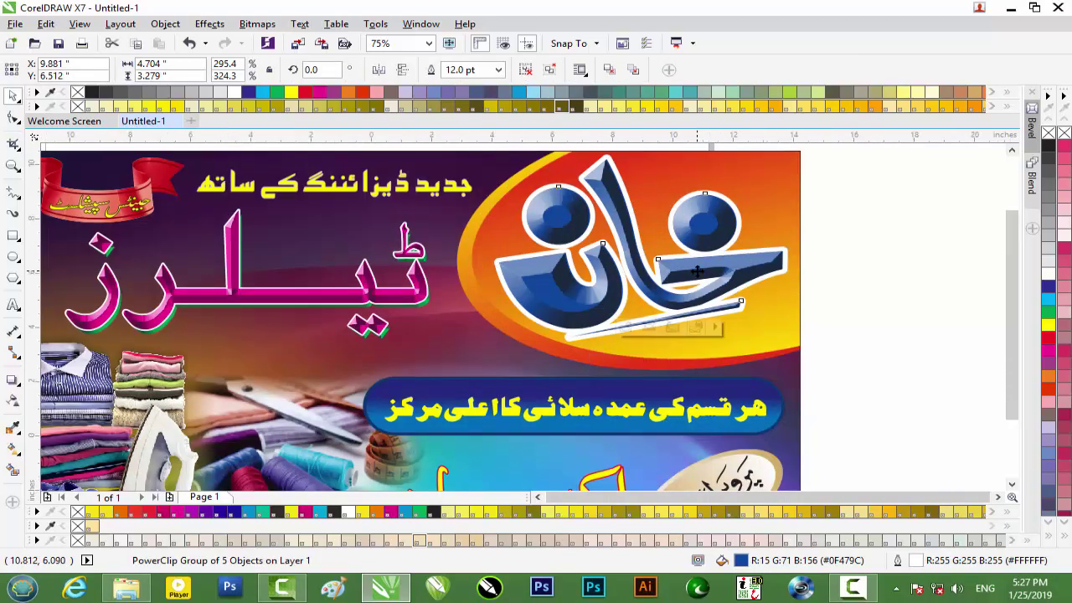
scroll(697, 271, "down", 1)
scroll(680, 271, "up", 1)
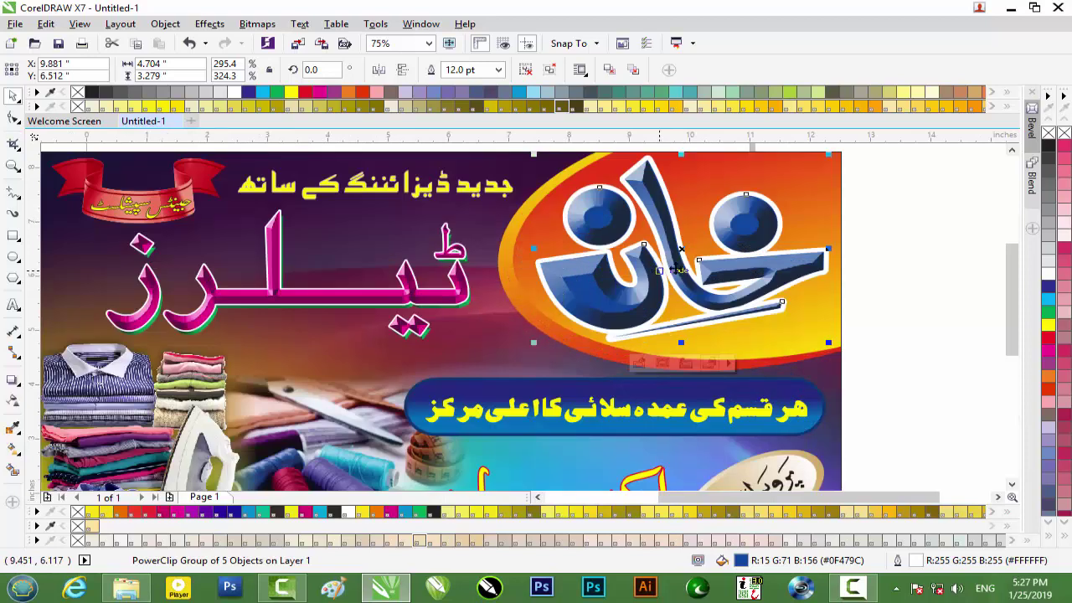
scroll(727, 273, "down", 1)
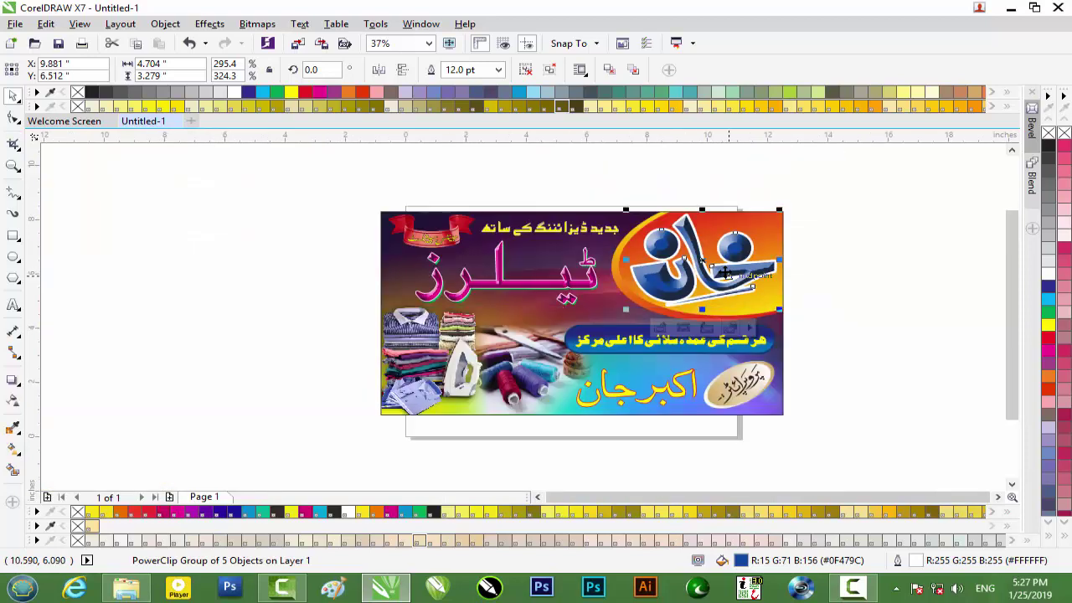
left_click(816, 256)
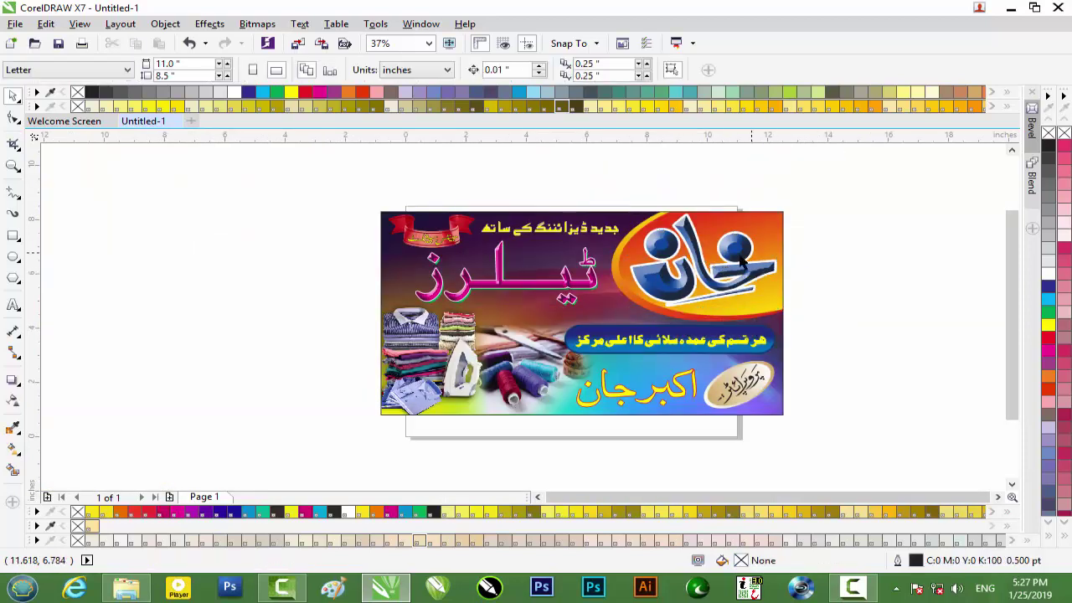
scroll(740, 264, "up", 1)
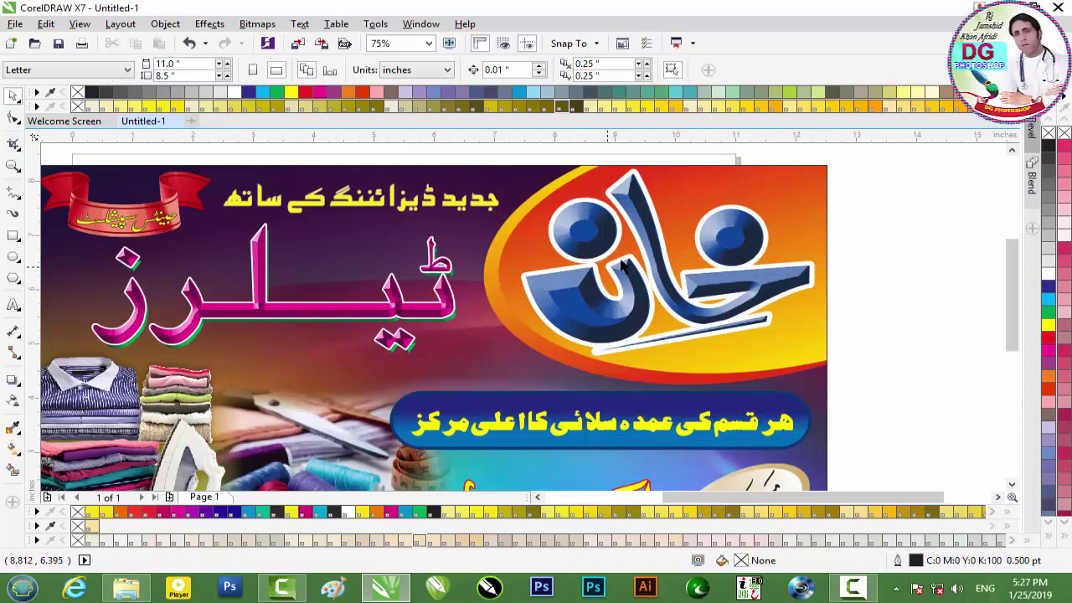
scroll(624, 261, "down", 1)
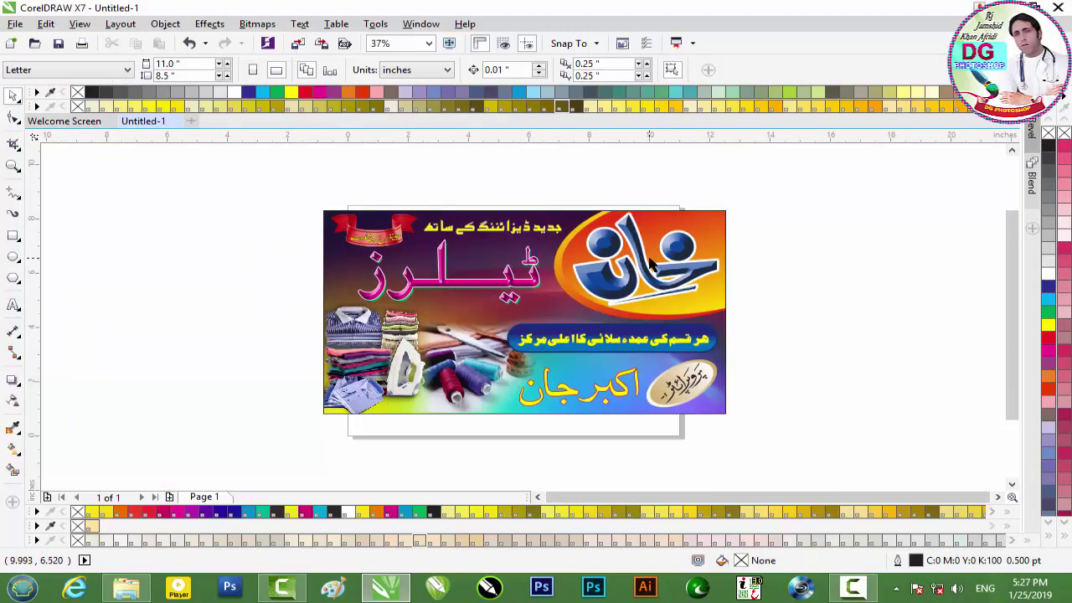
scroll(696, 264, "up", 1)
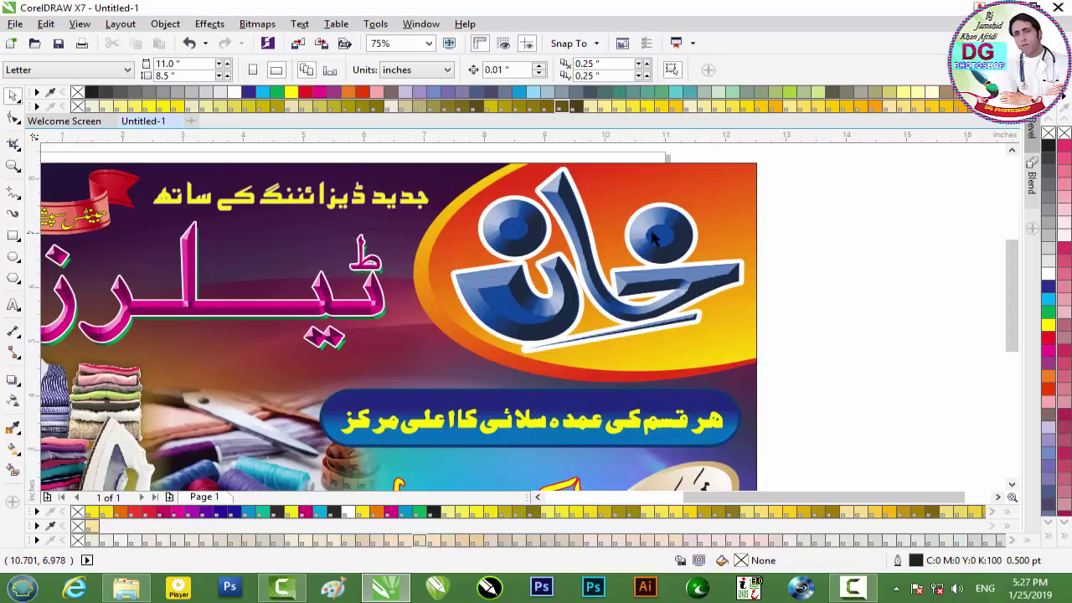
scroll(656, 250, "down", 1)
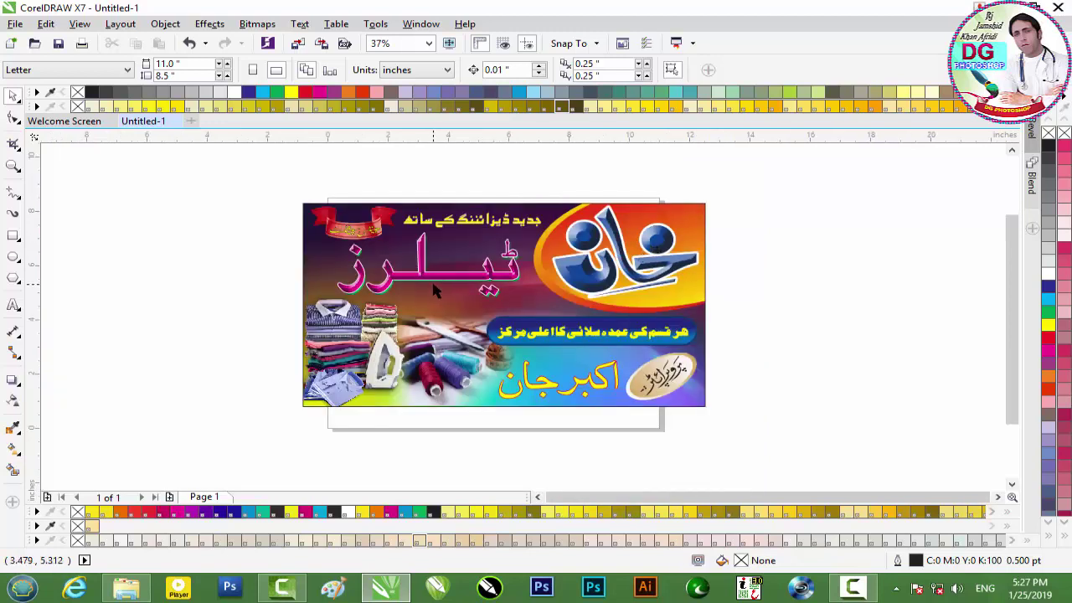
scroll(434, 290, "up", 2)
scroll(483, 268, "down", 2)
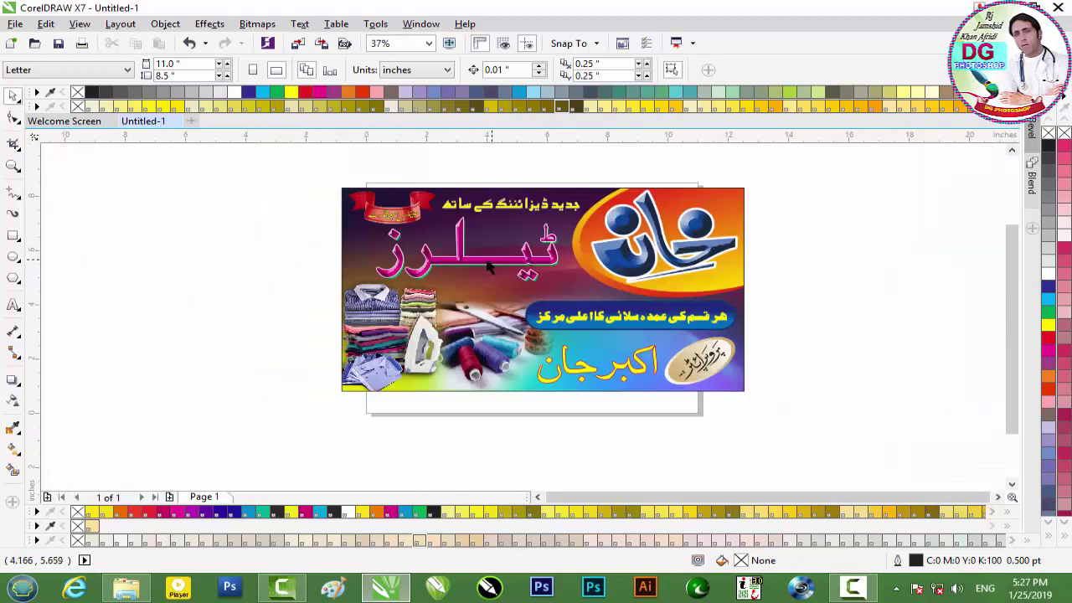
scroll(488, 268, "up", 1)
scroll(493, 270, "down", 1)
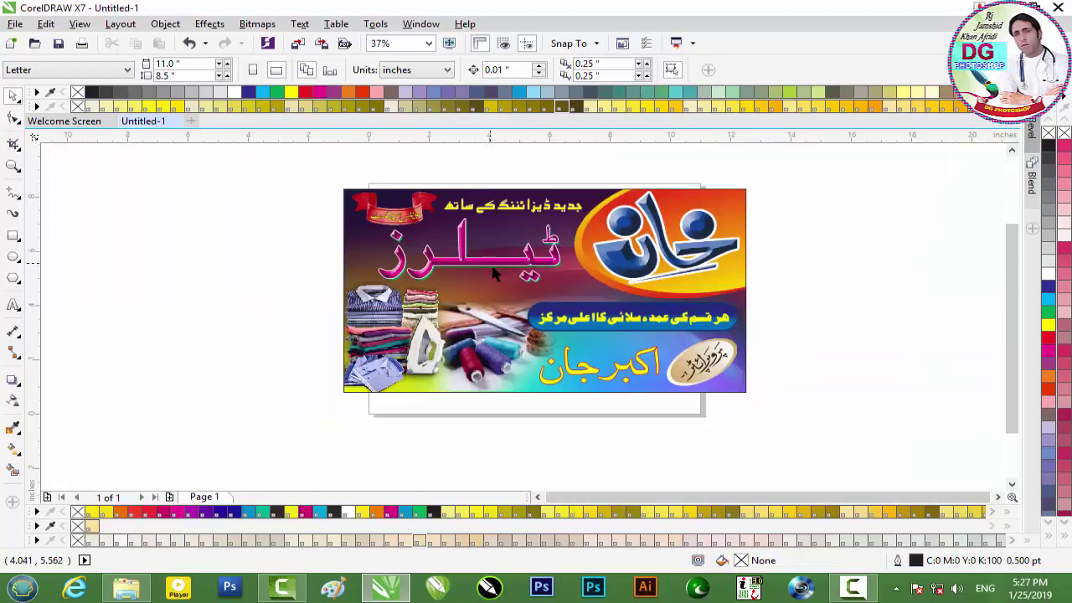
scroll(675, 325, "up", 1)
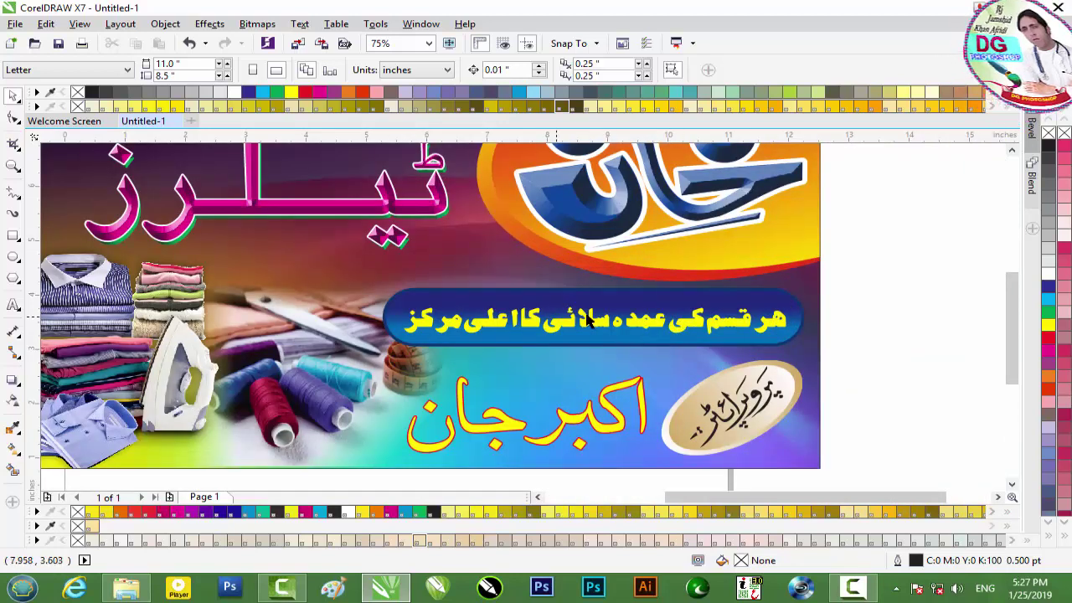
scroll(543, 331, "down", 1)
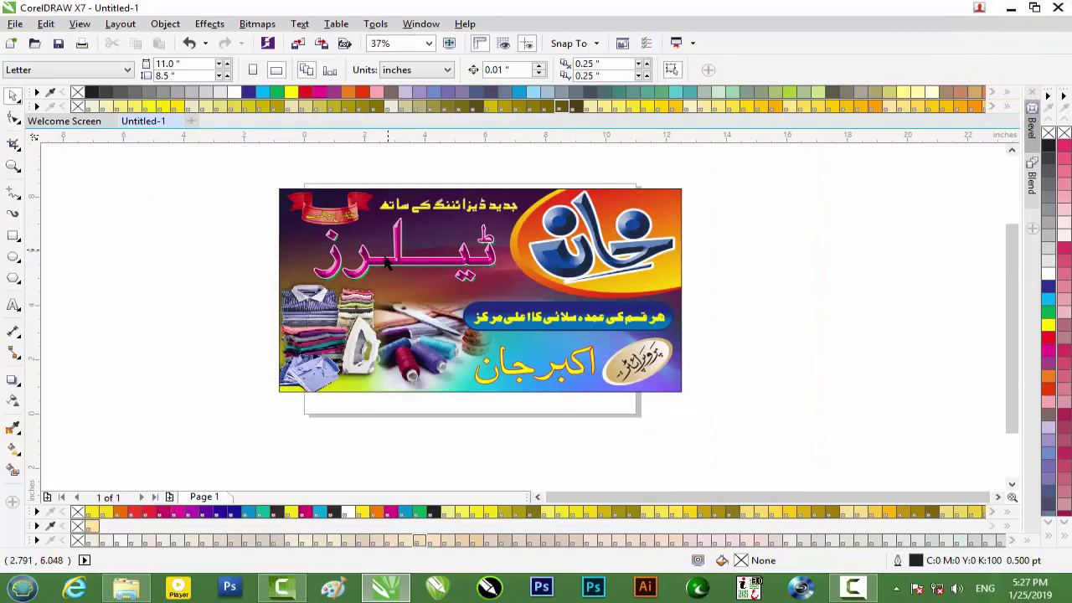
- Inspect the contents of the banner's background PowerClip and finish editing without changing them
left_click(460, 236)
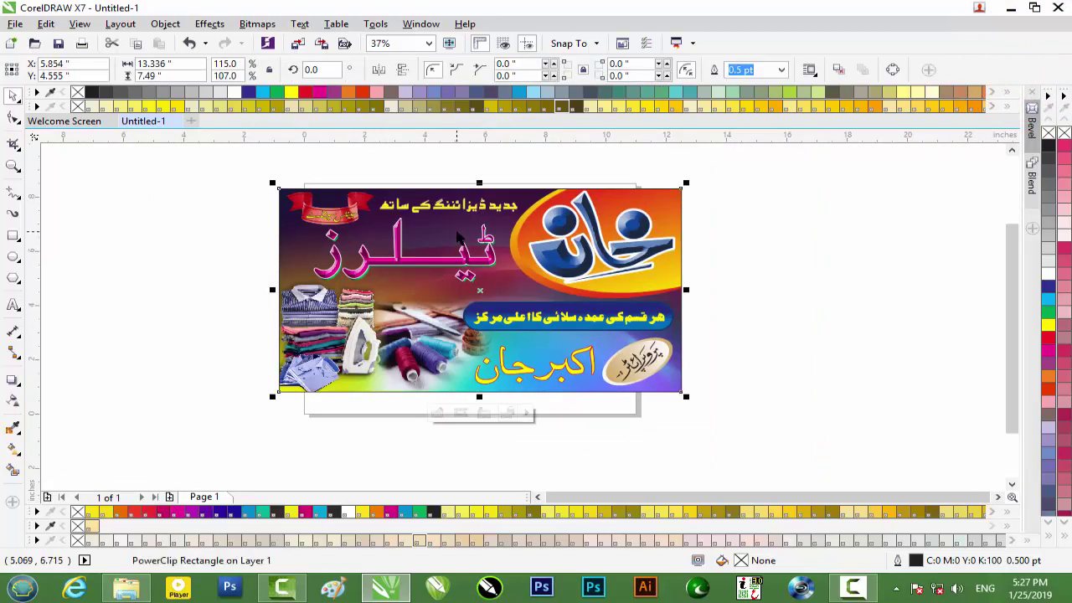
left_click(441, 413)
left_click(445, 289)
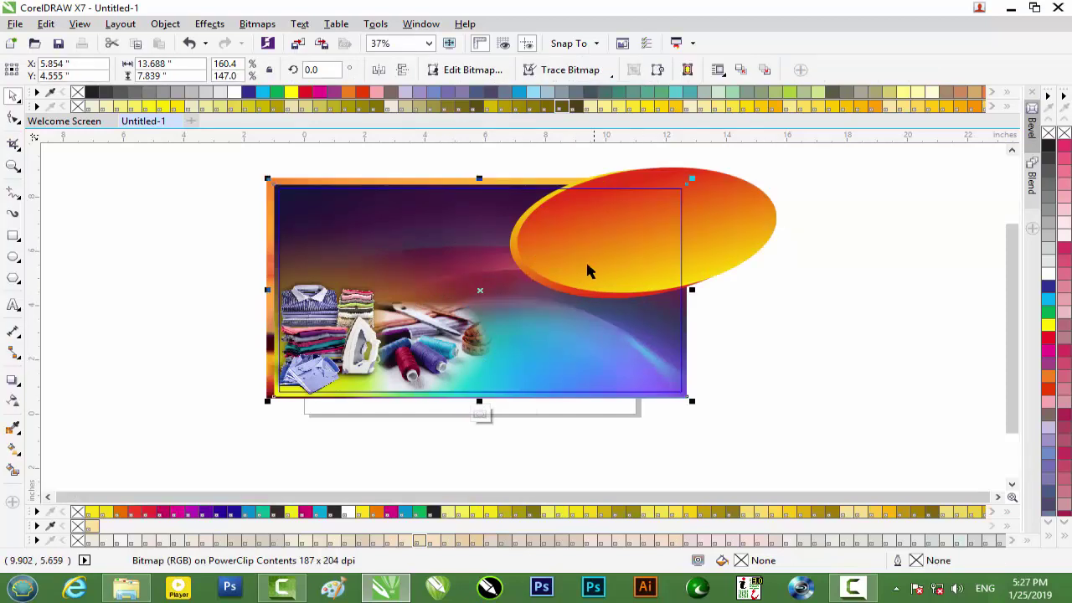
left_click(481, 415)
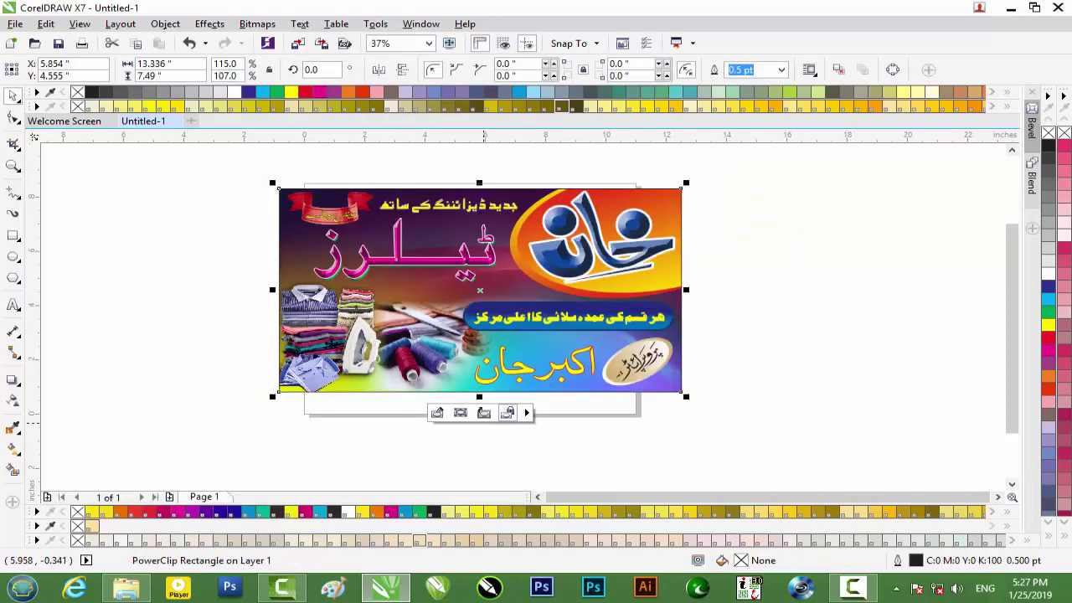
left_click(437, 412)
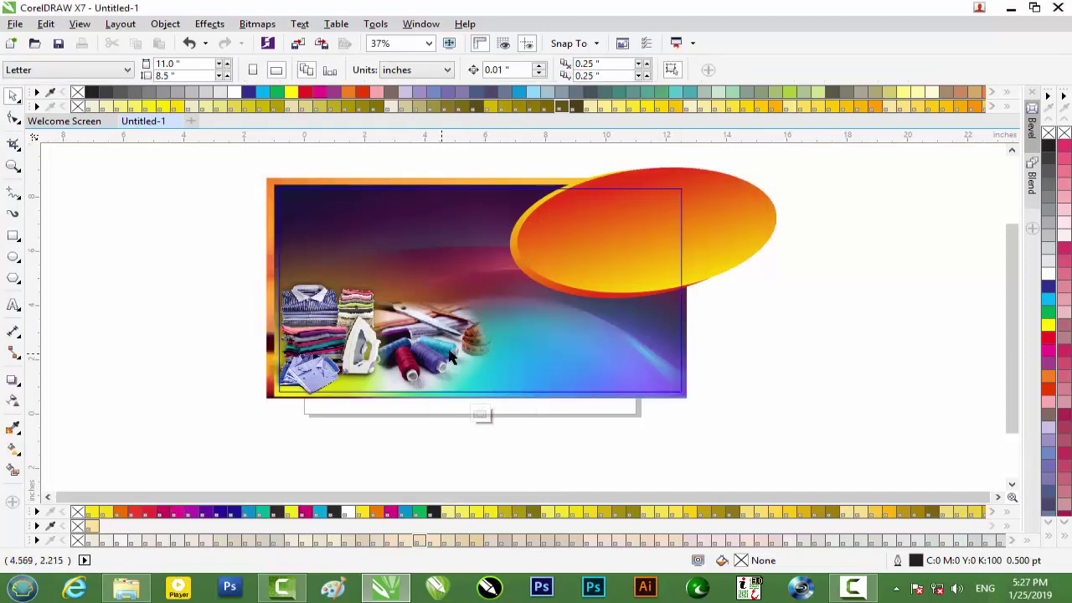
left_click(481, 415)
- Examine the folded clothes, iron and sewing images in the lower part of the banner
scroll(366, 342, "up", 2)
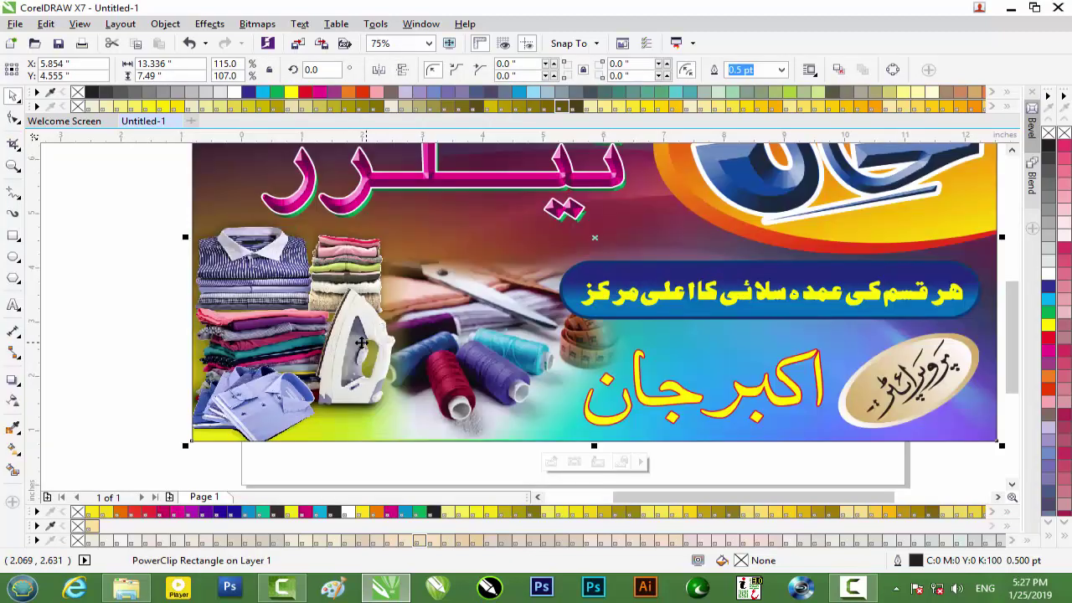
left_click(129, 277)
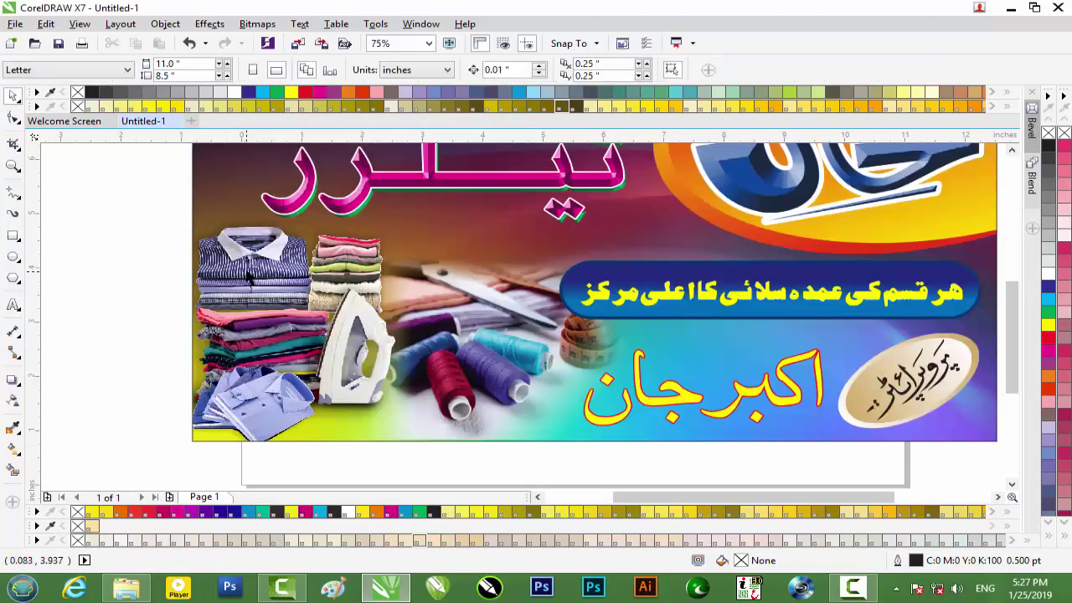
scroll(246, 279, "up", 1)
scroll(247, 279, "down", 1)
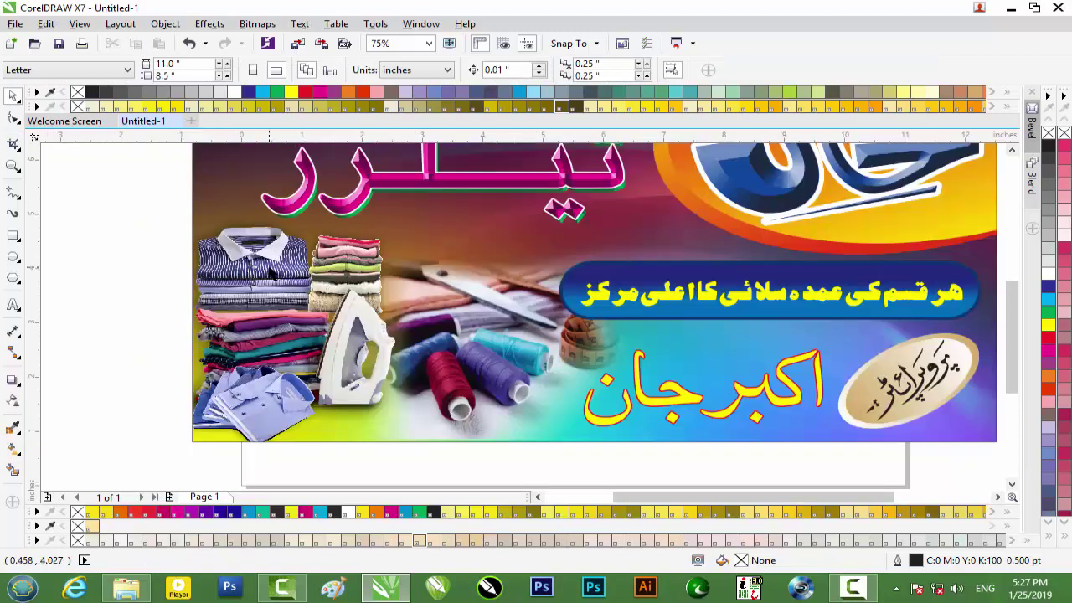
scroll(270, 273, "down", 1)
scroll(272, 271, "up", 1)
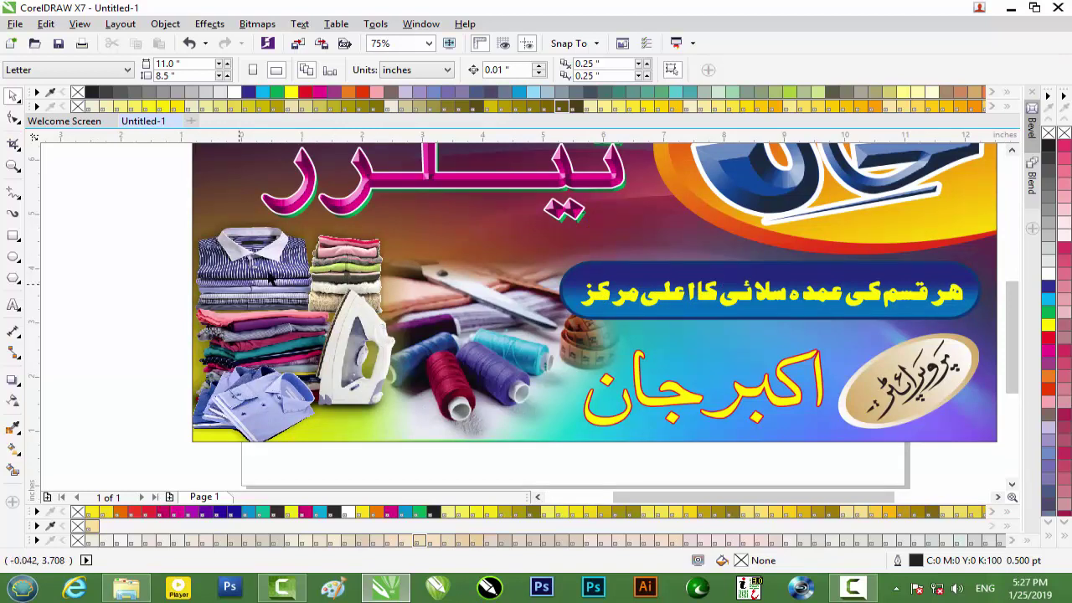
scroll(327, 283, "down", 1)
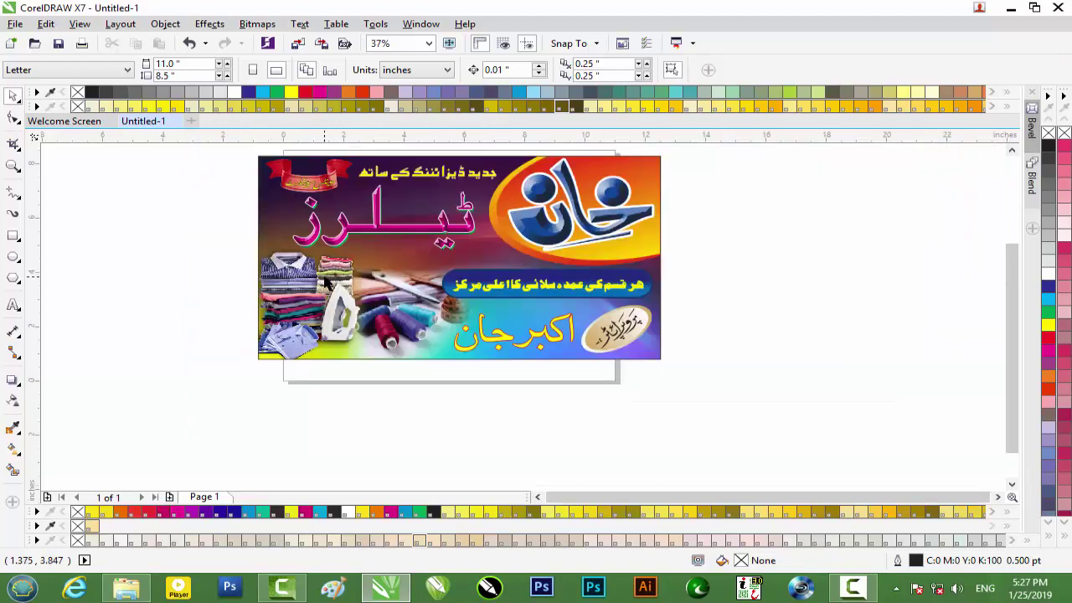
- Draw a 13.336 by 7.49 inch rectangle matching the banner's outline and move it to the empty area right of the banner
left_click(401, 287)
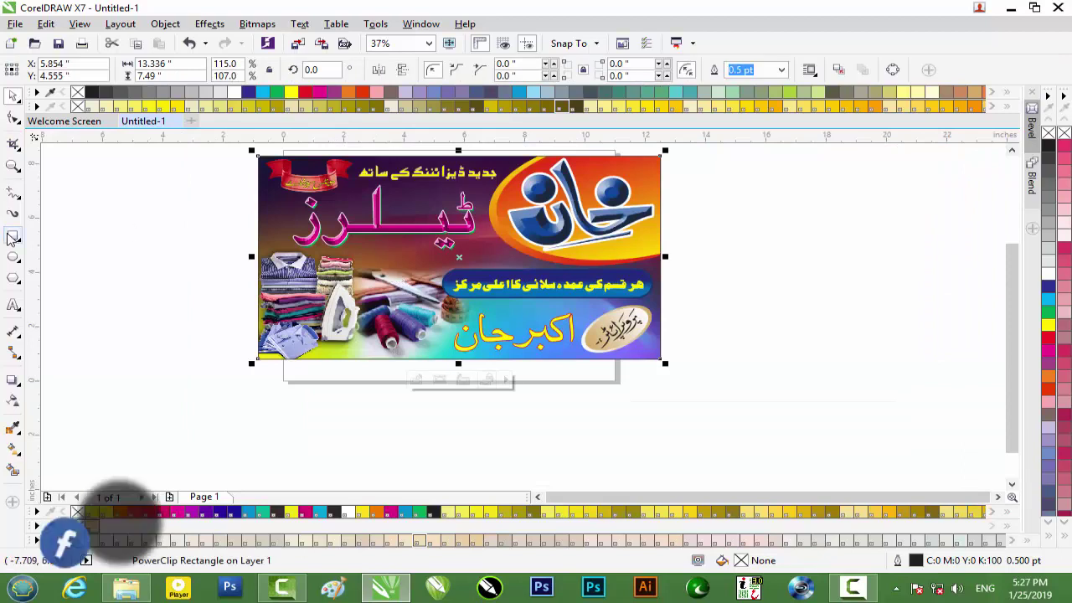
left_click(13, 235)
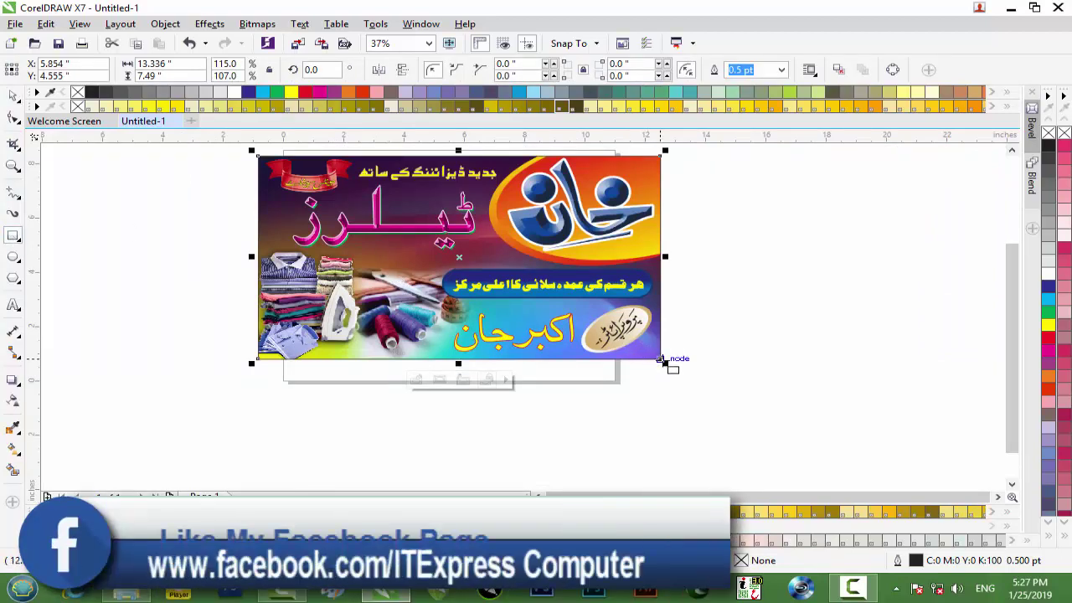
left_click_drag(661, 360, 257, 191)
left_click(13, 95)
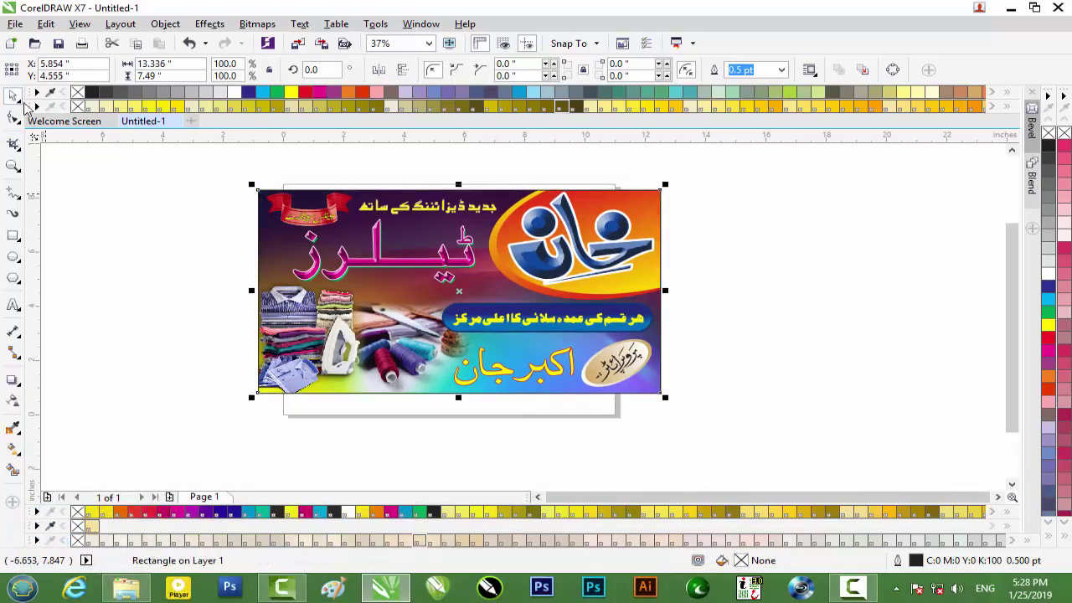
left_click_drag(473, 291, 880, 292)
- Copy the background bitmap from inside the banner's PowerClip and finish editing the contents
left_click(427, 385)
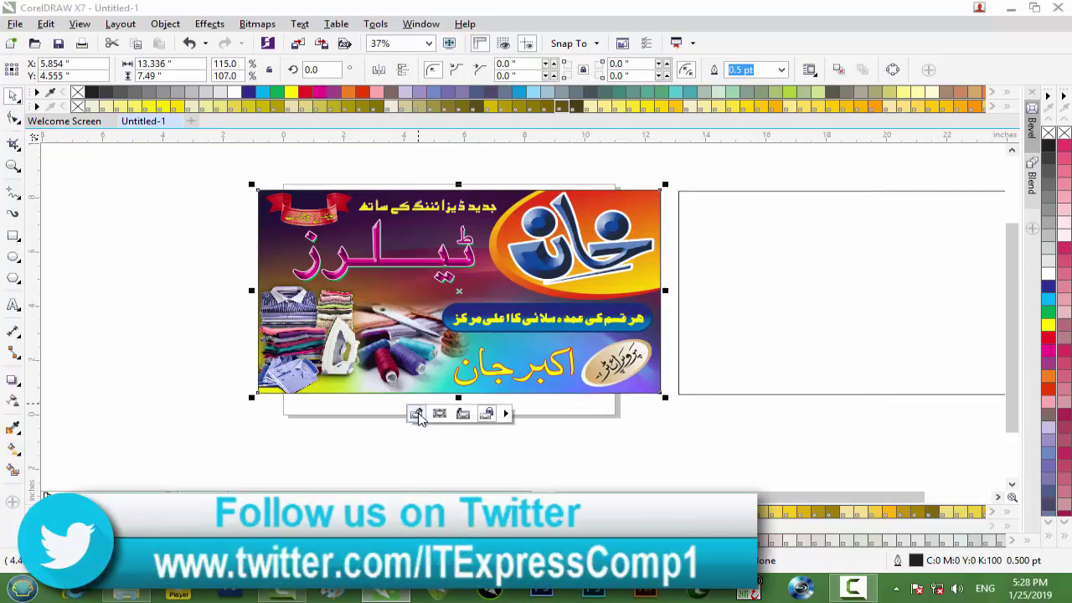
left_click(416, 413)
left_click(524, 338)
right_click(525, 333)
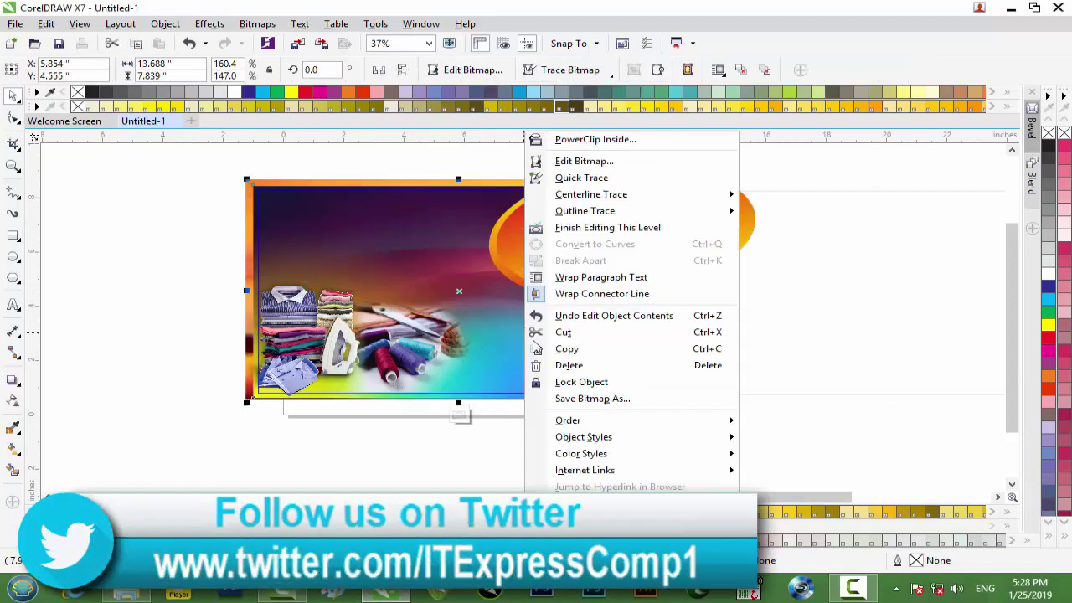
left_click(553, 347)
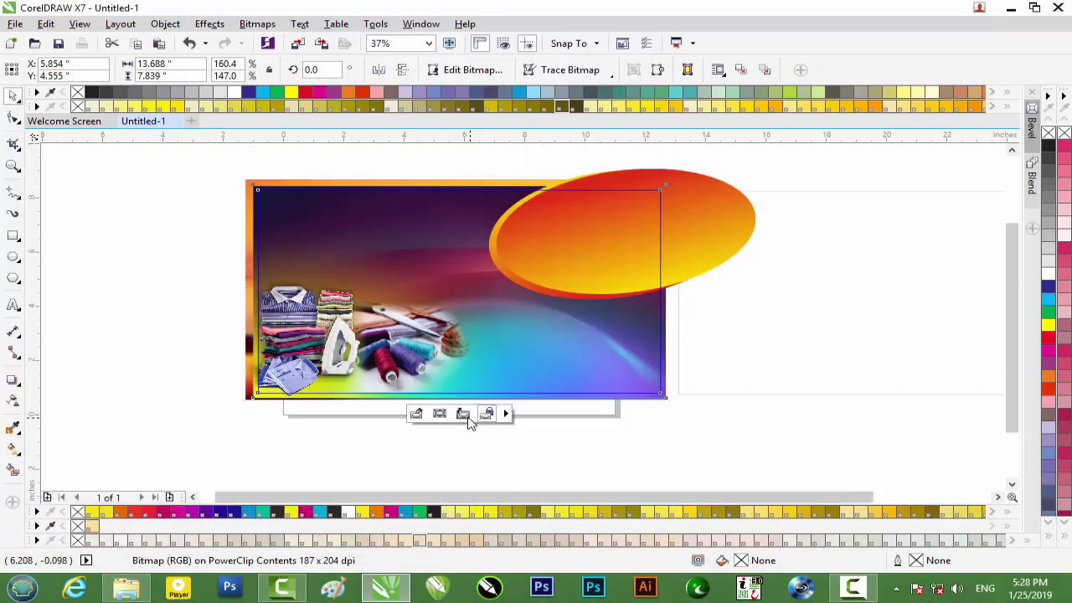
left_click(462, 414)
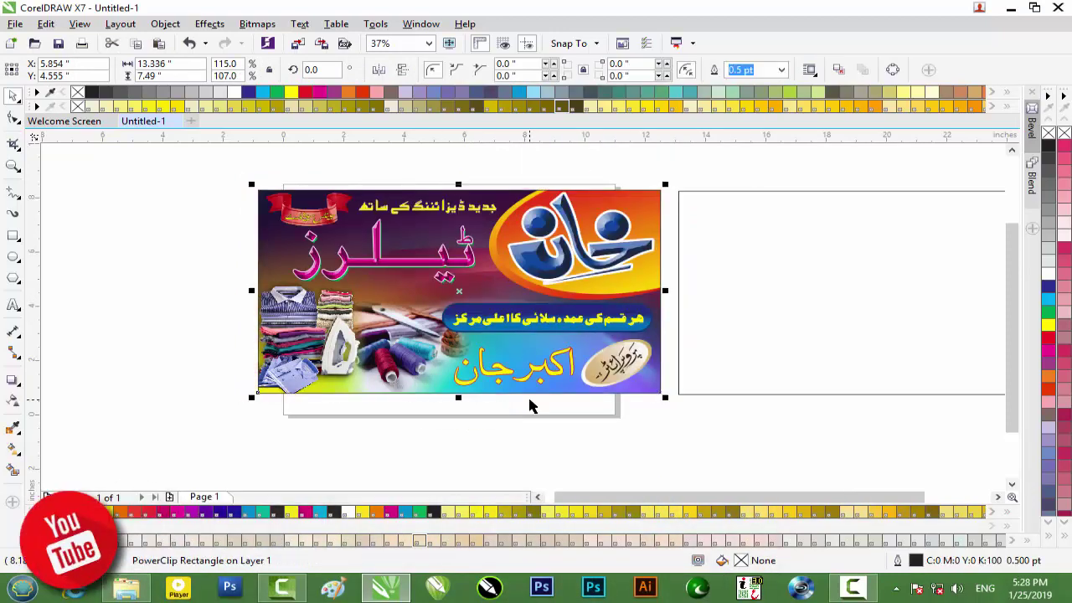
- Paste the copied background bitmap and place it inside the empty rectangle beside the banner as a PowerClip
key("ctrl+v")
right_click(514, 290)
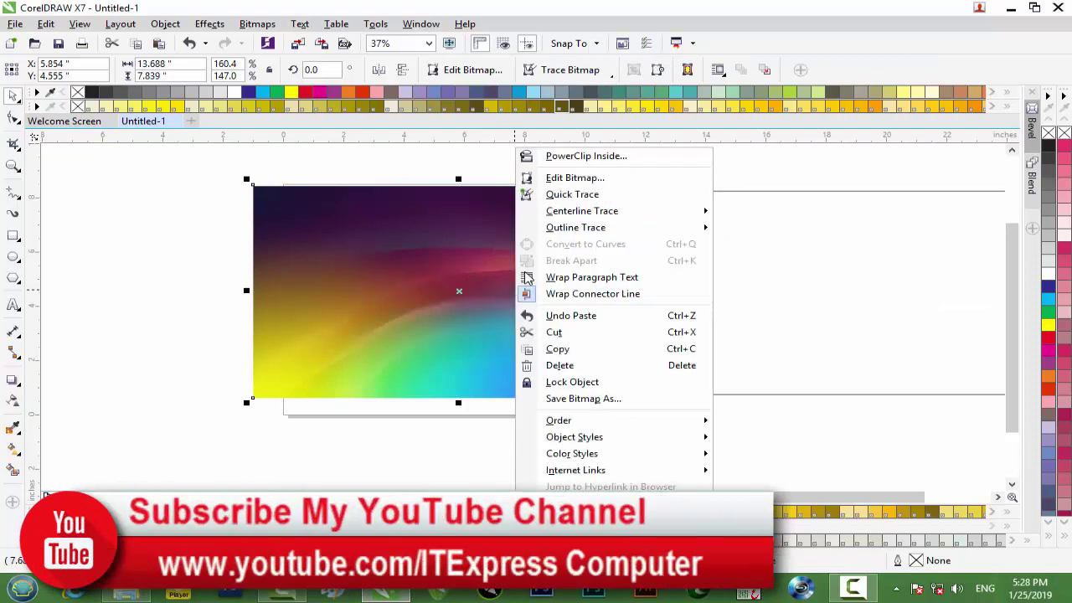
left_click(575, 156)
left_click(811, 267)
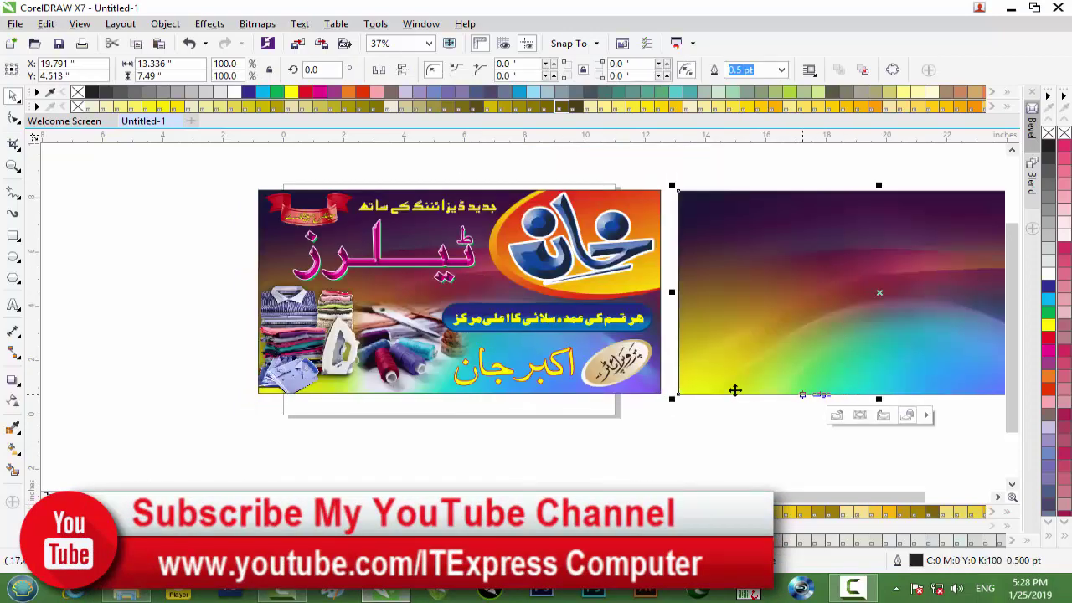
left_click(711, 440)
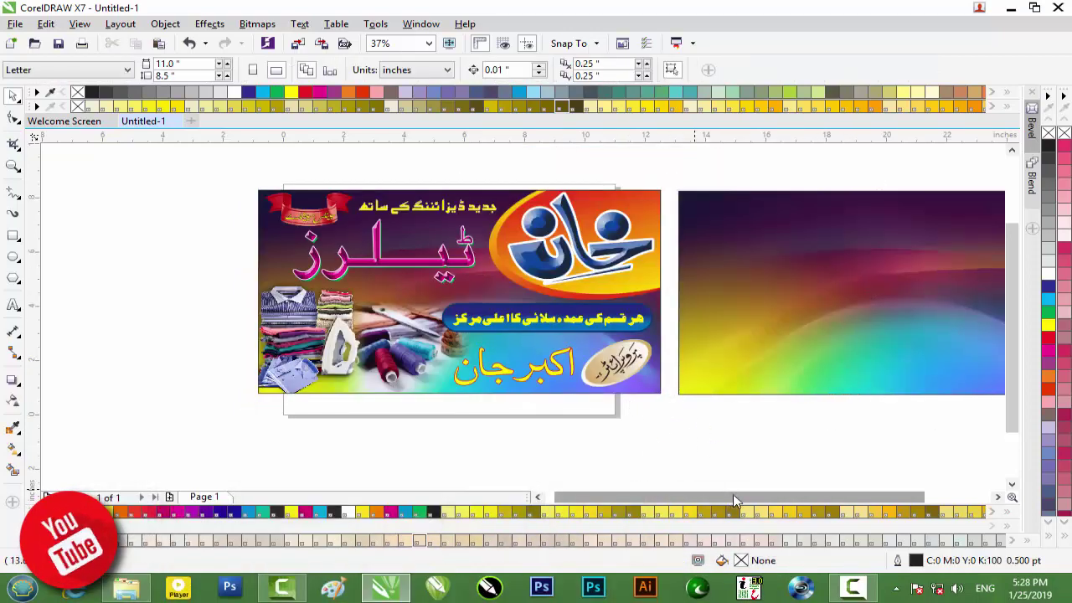
- Draw an ellipse about 6.08 by 3.89 inches overlapping the upper-right corner of the new background
left_click_drag(733, 497, 798, 497)
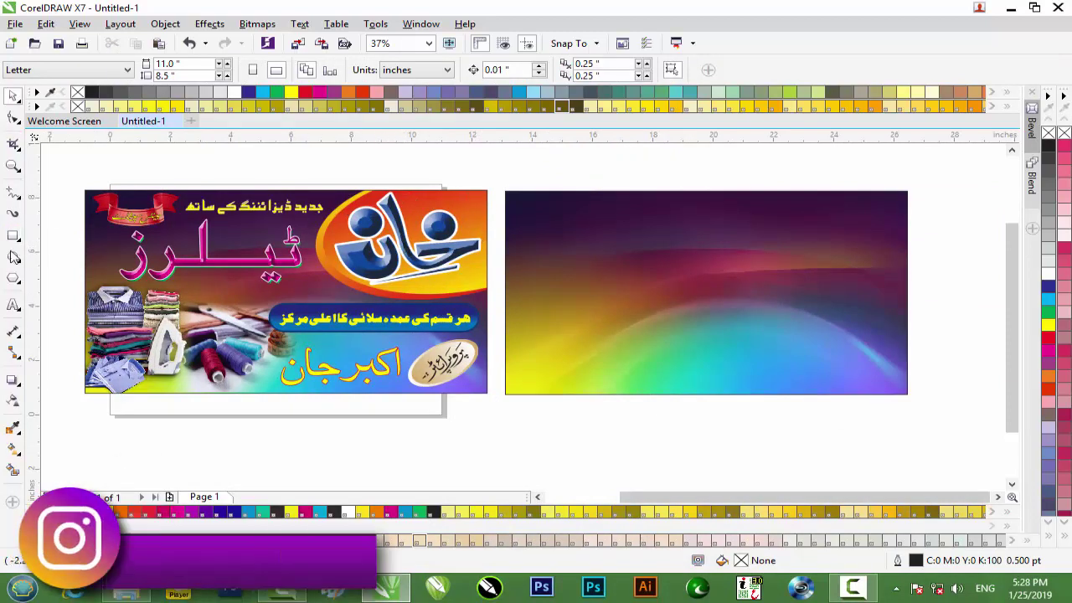
left_click(14, 257)
left_click_drag(959, 165, 774, 272)
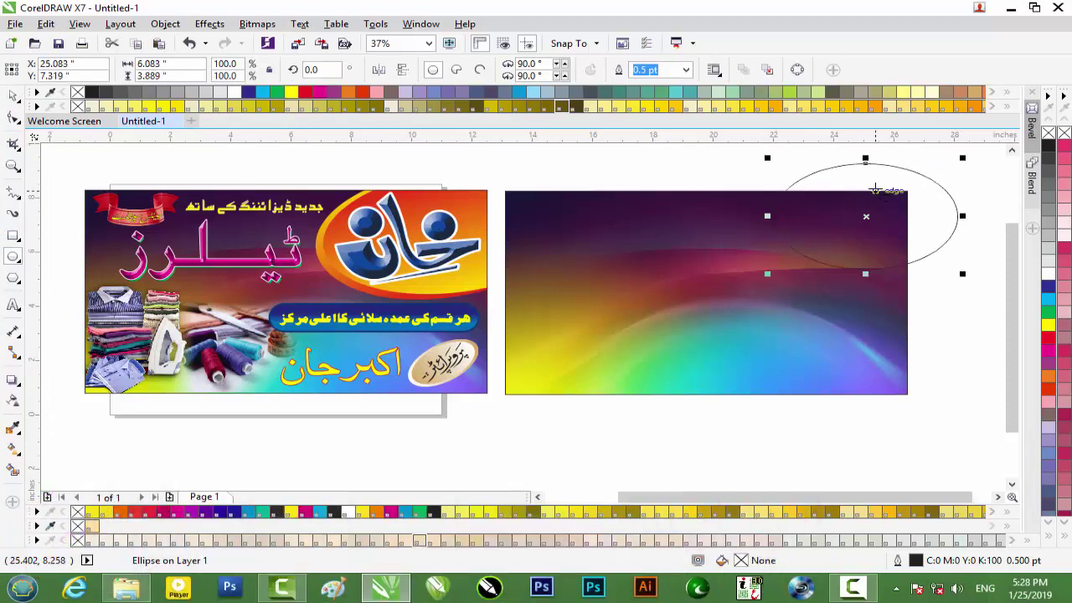
left_click(8, 97)
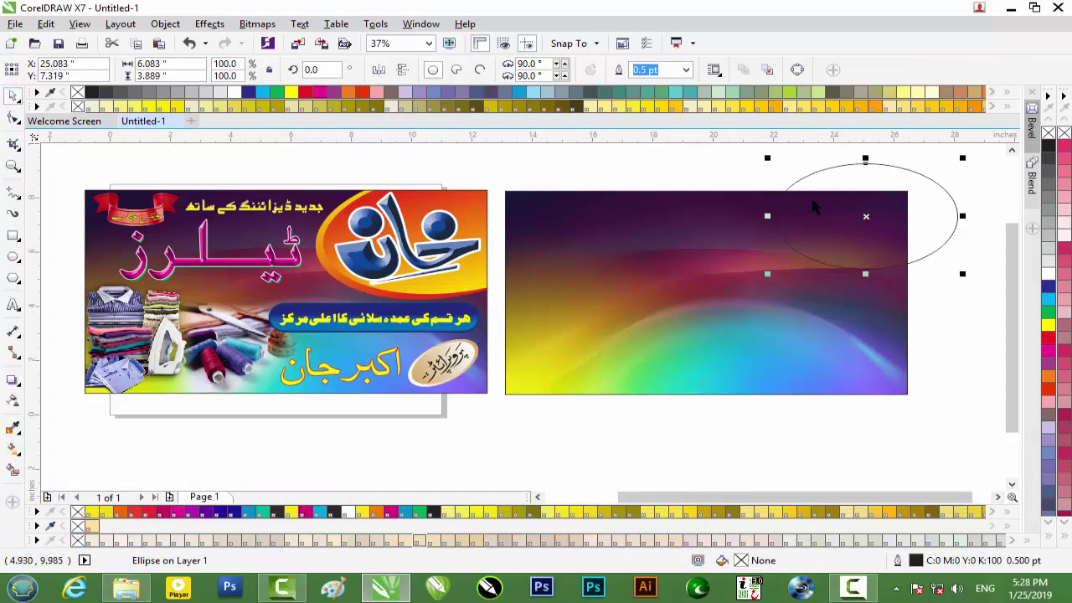
- Rotate the ellipse to about 9.2 degrees and reshape it to about 6.04 by 3.9 inches
left_click_drag(866, 161, 867, 170)
left_click(868, 221)
left_click_drag(972, 172, 951, 161)
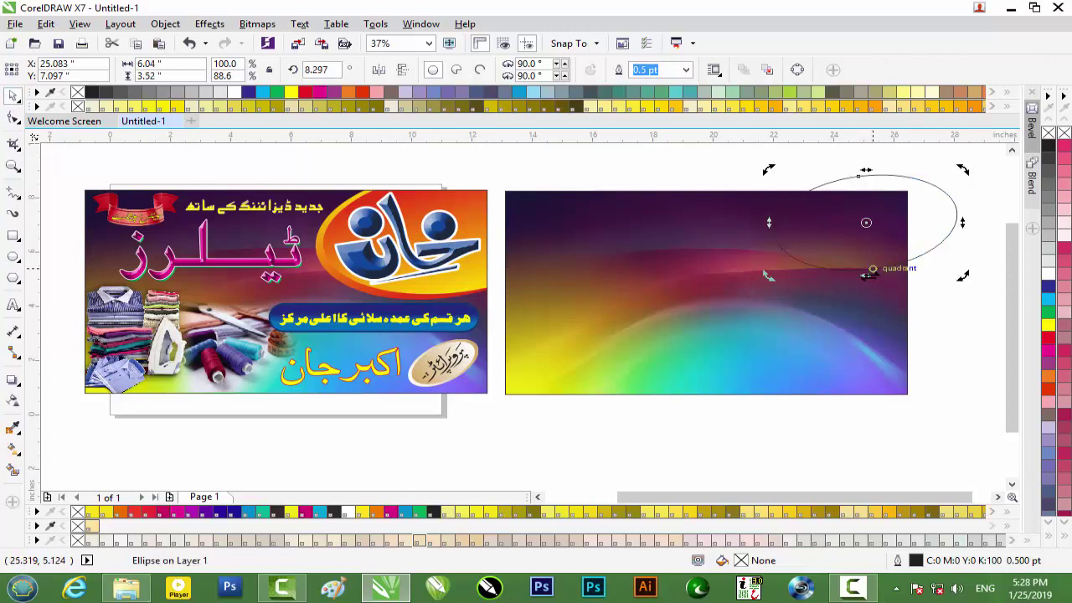
left_click(866, 222)
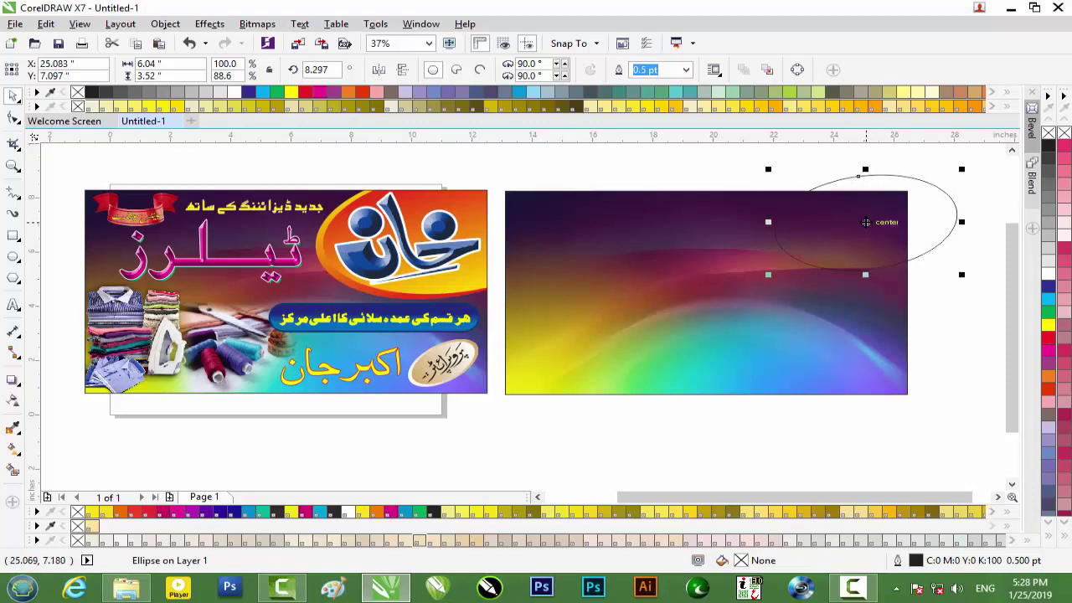
left_click_drag(866, 277, 866, 282)
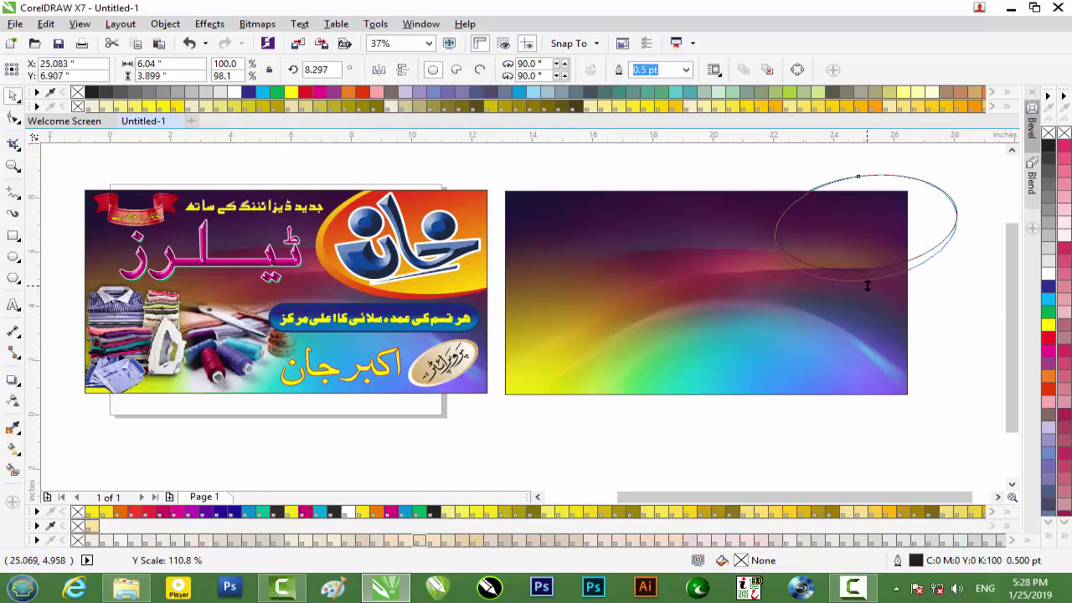
key("Escape")
left_click(831, 227)
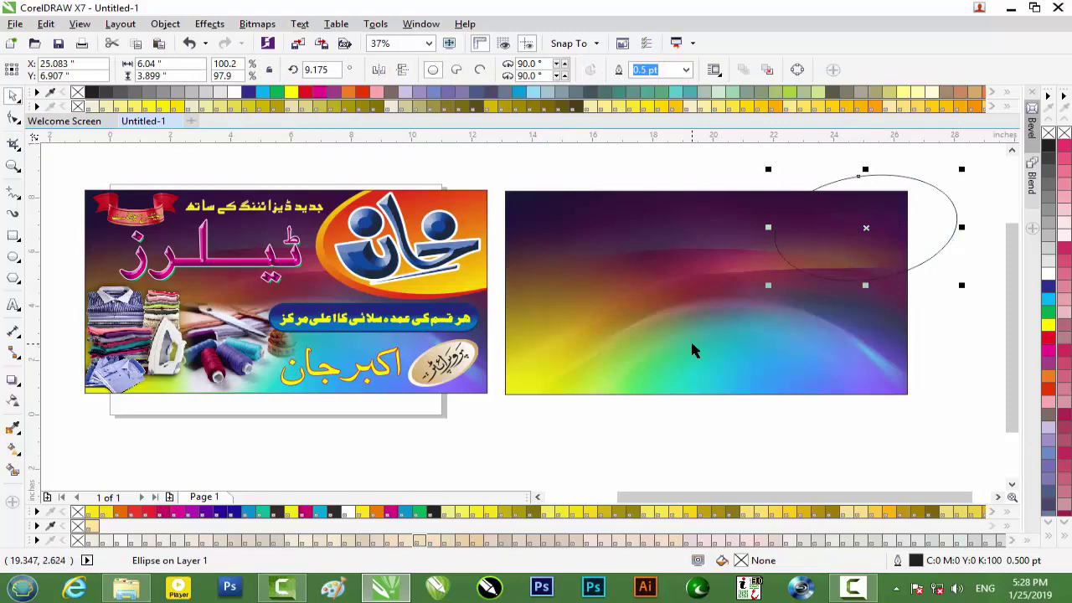
- Apply a bottom-to-top linear fountain fill to the ellipse, with its lower end in the yellow sampled from the finished banner's oval
left_click(13, 450)
left_click_drag(847, 279, 863, 176)
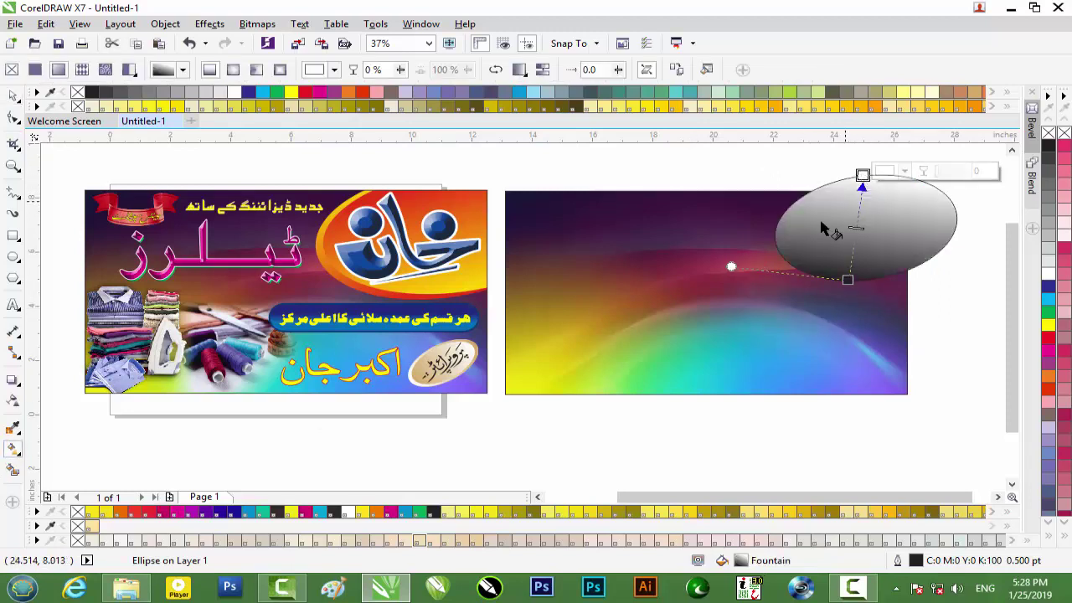
left_click(847, 279)
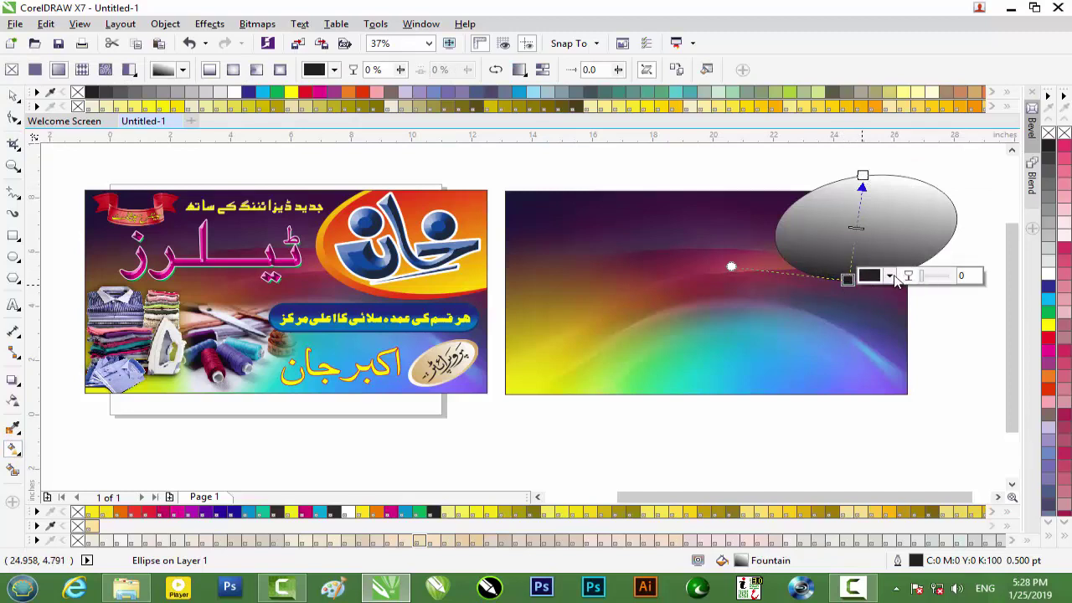
left_click(889, 276)
left_click(924, 312)
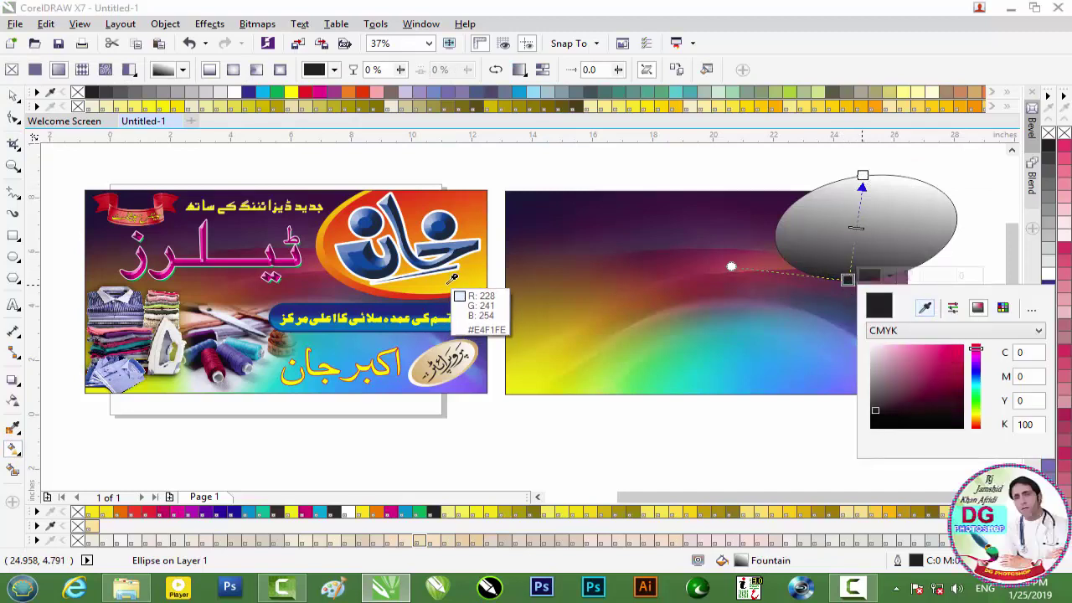
left_click(471, 282)
- Set the upper end of the ellipse's gradient to the red sampled from the finished banner's oval (C3 M93 Y100 K0)
left_click(863, 175)
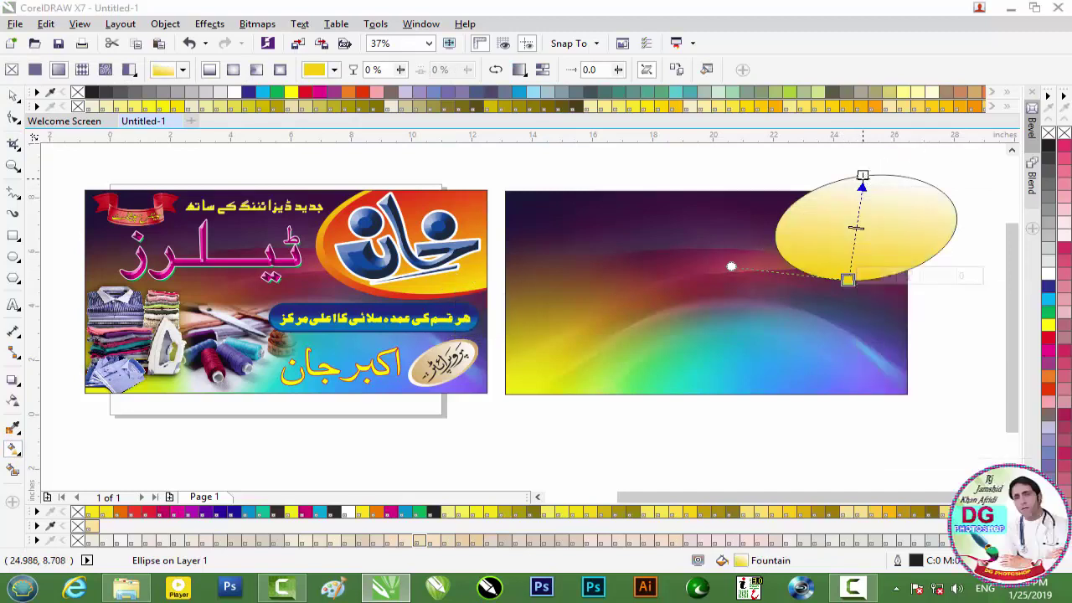
left_click(904, 171)
left_click(940, 203)
left_click(409, 190)
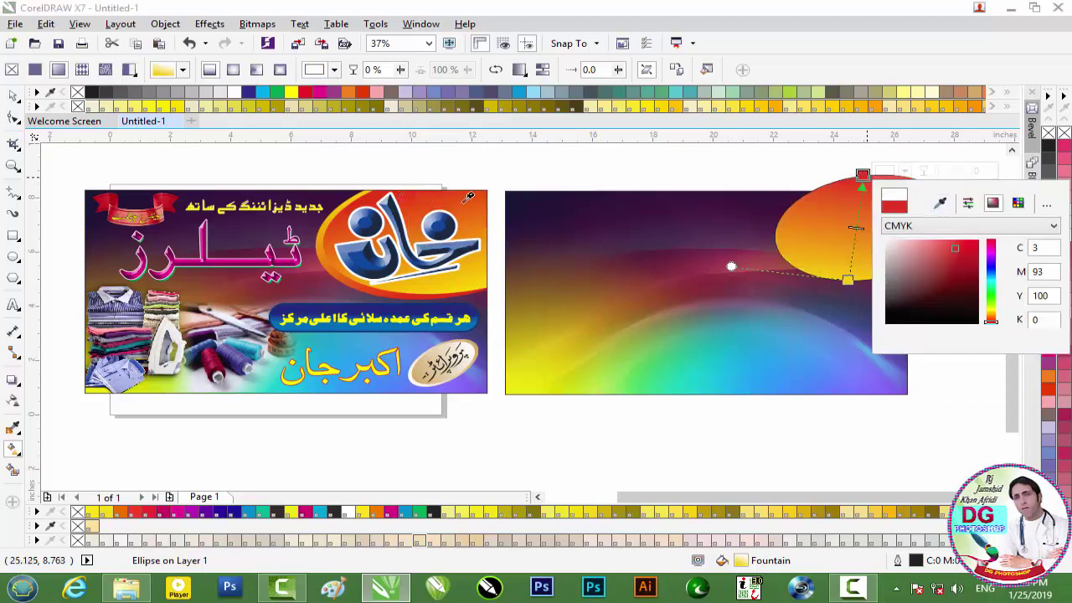
left_click(1010, 172)
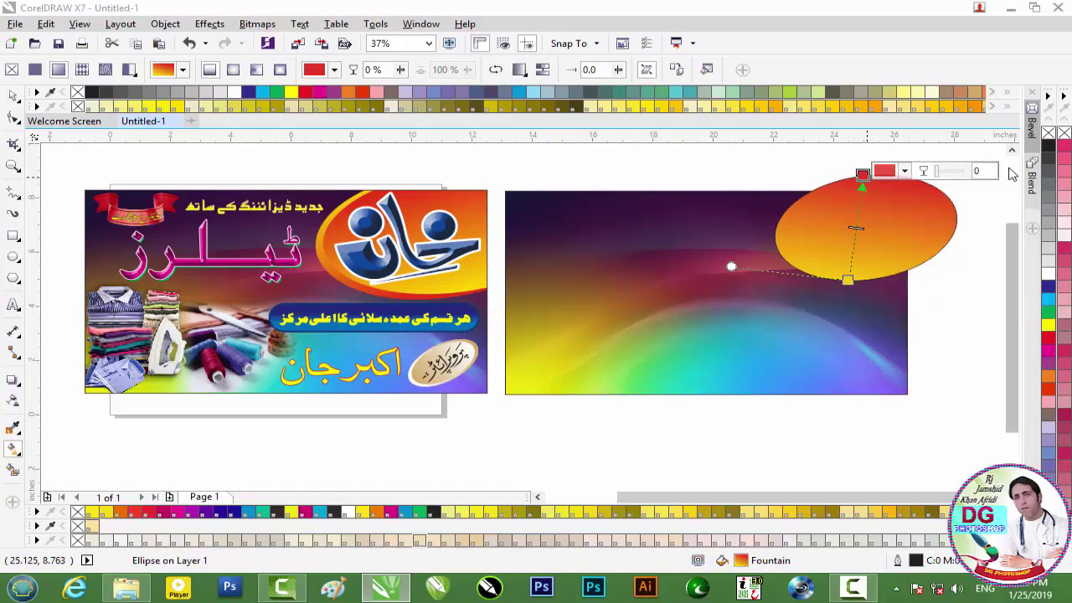
left_click(744, 175)
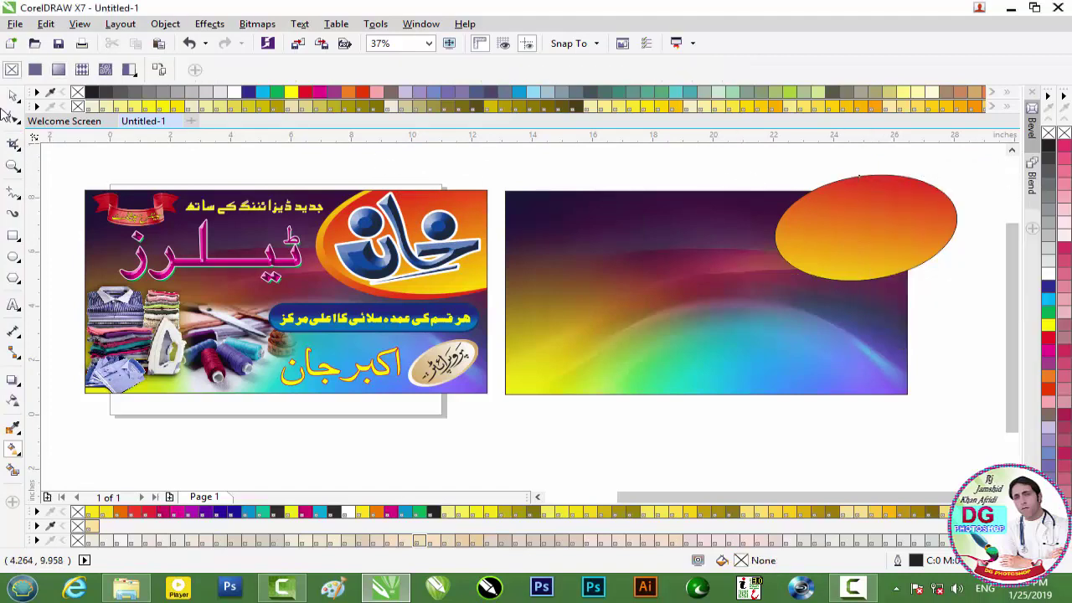
- Remove the outline from the gradient-filled ellipse
left_click(14, 99)
left_click(876, 242)
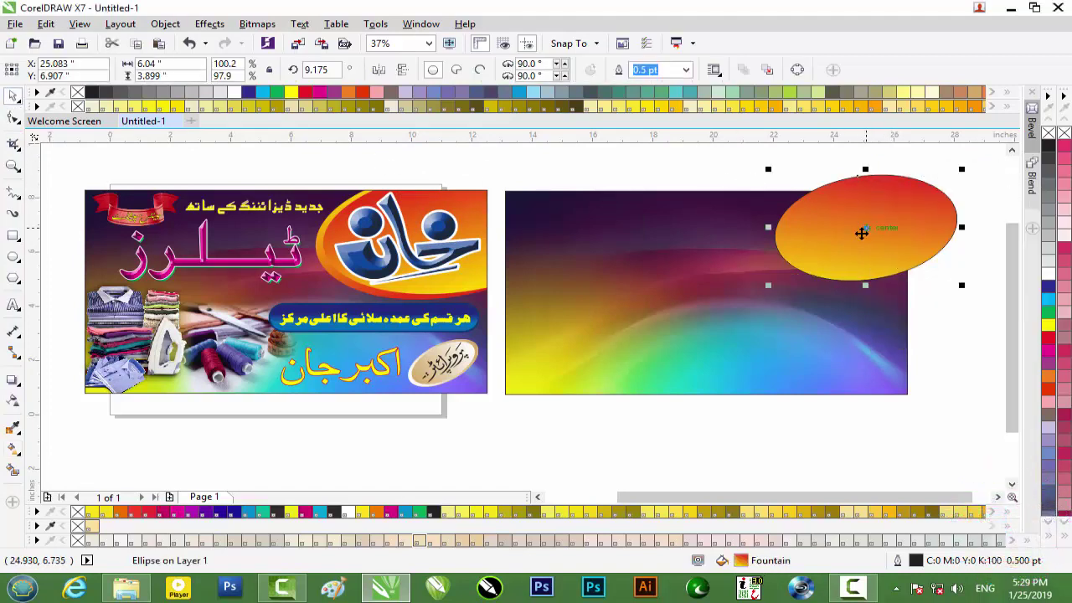
right_click(1049, 133)
- Rotate the ellipse to about 358.3 degrees and stretch it to about 6.1 by 4.16 inches
left_click(934, 216)
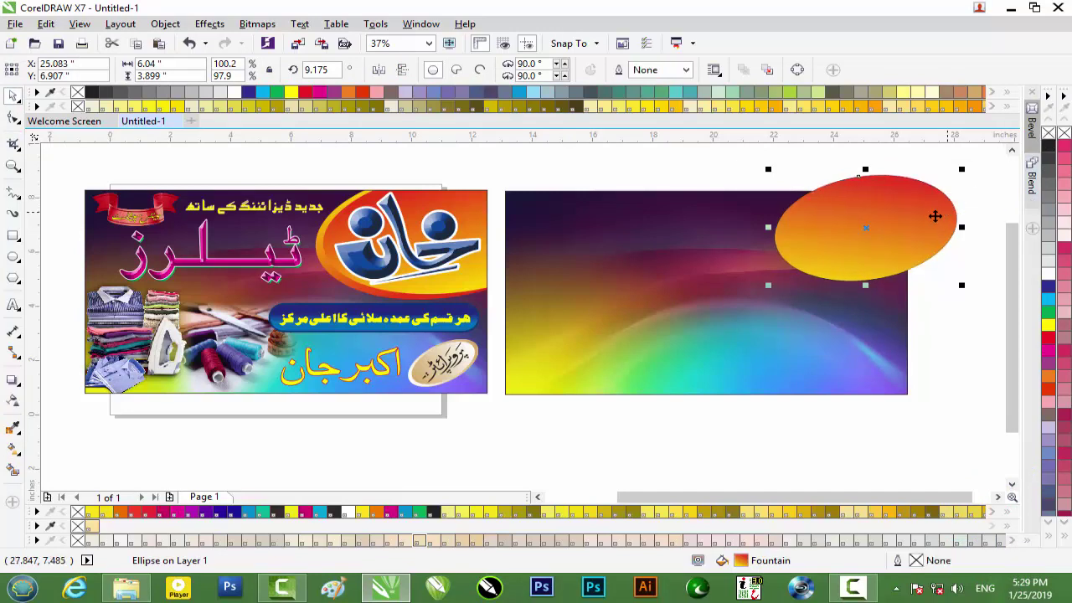
left_click_drag(965, 170, 965, 197)
left_click(831, 272)
left_click_drag(865, 285, 866, 294)
- Place a copy of the ellipse slightly to its left and reverse the copy's gradient to run from yellow at the top to red below
left_click_drag(851, 224, 814, 226)
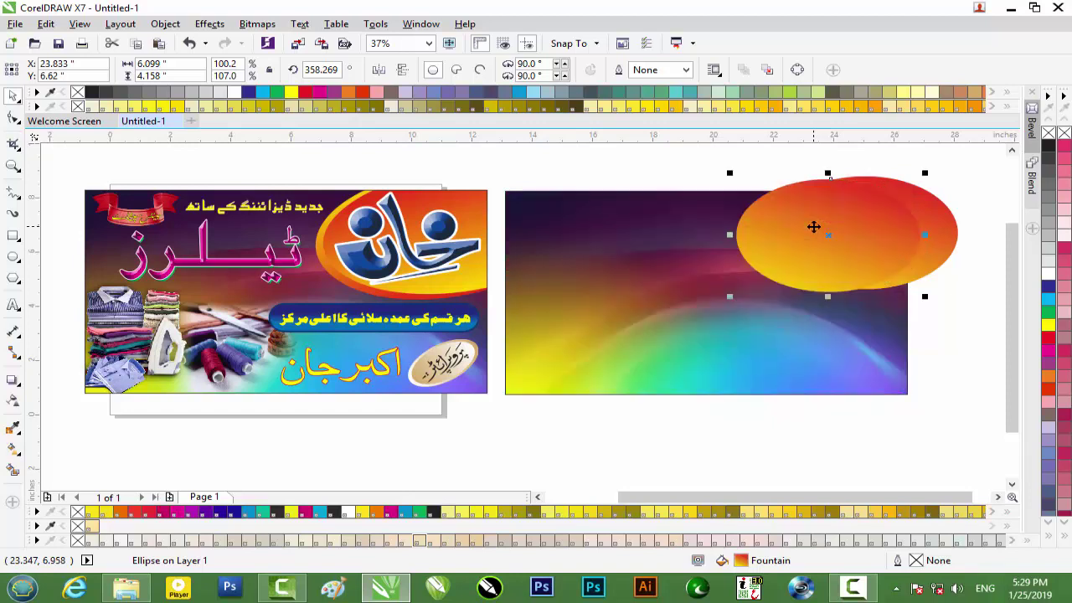
left_click(19, 453)
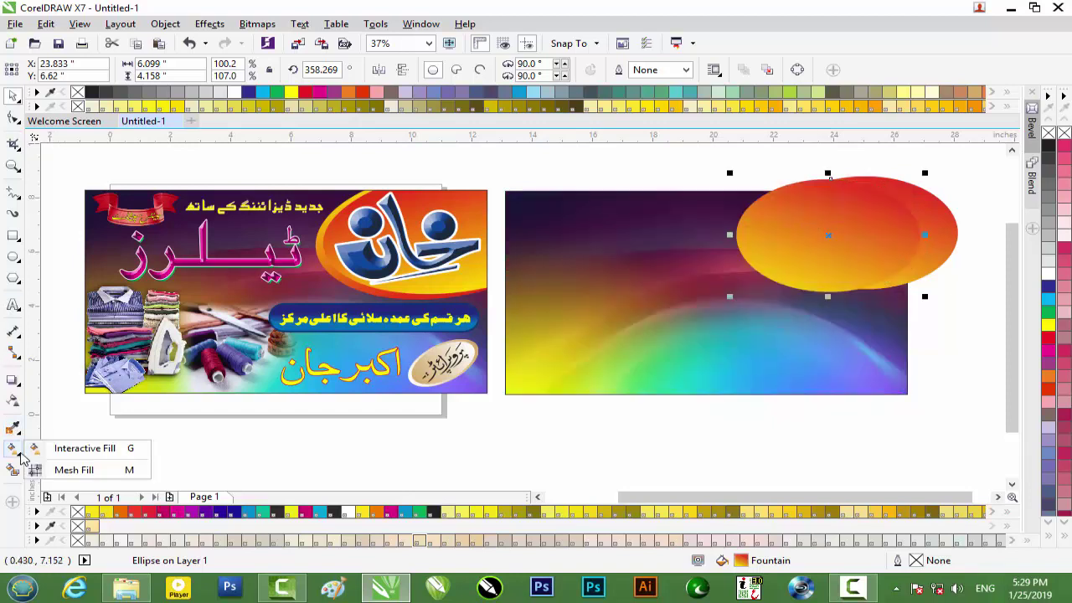
left_click(13, 449)
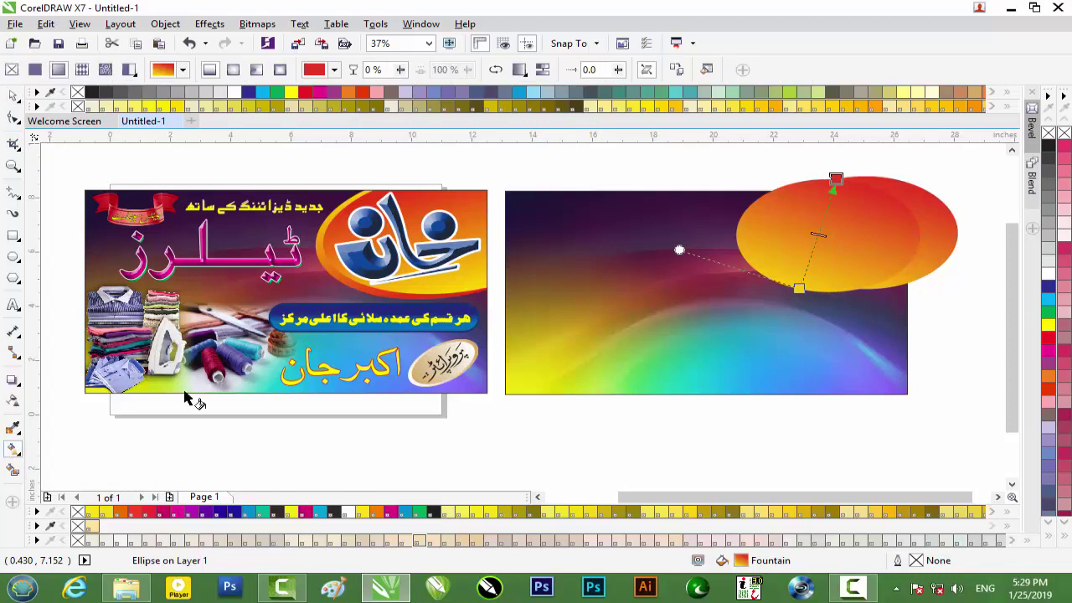
mouse_move(800, 289)
left_mouse_down()
mouse_move(861, 181)
mouse_move(828, 239)
mouse_move(817, 290)
left_mouse_up()
left_click_drag(864, 183, 817, 183)
left_click_drag(818, 291, 819, 268)
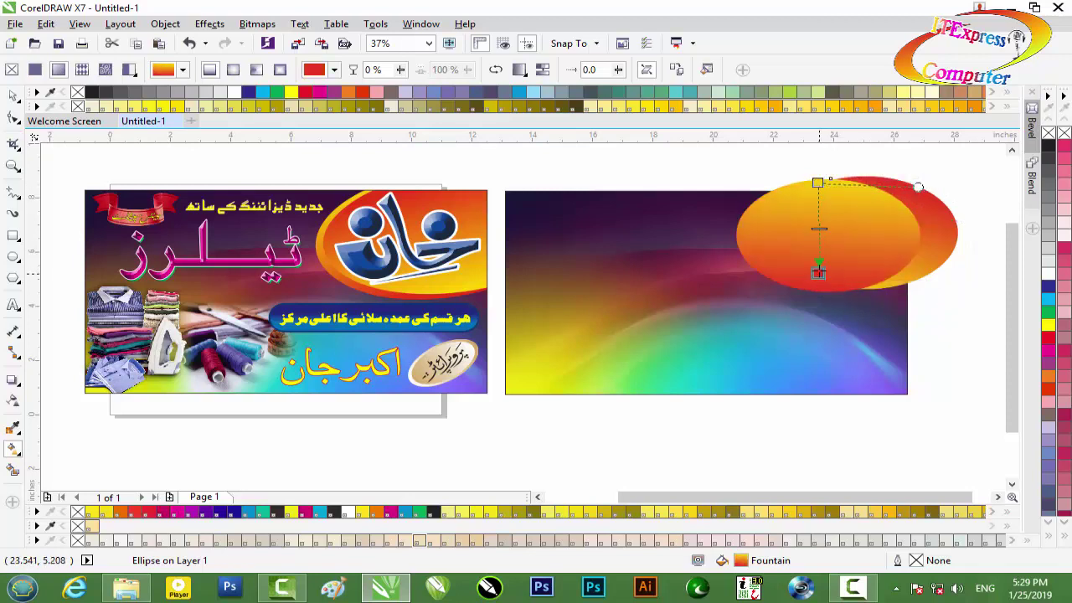
- Send the copied ellipse behind the original and fit it as an offset rim, enlarged to about 6.1 by 4.59 inches
left_click(13, 95)
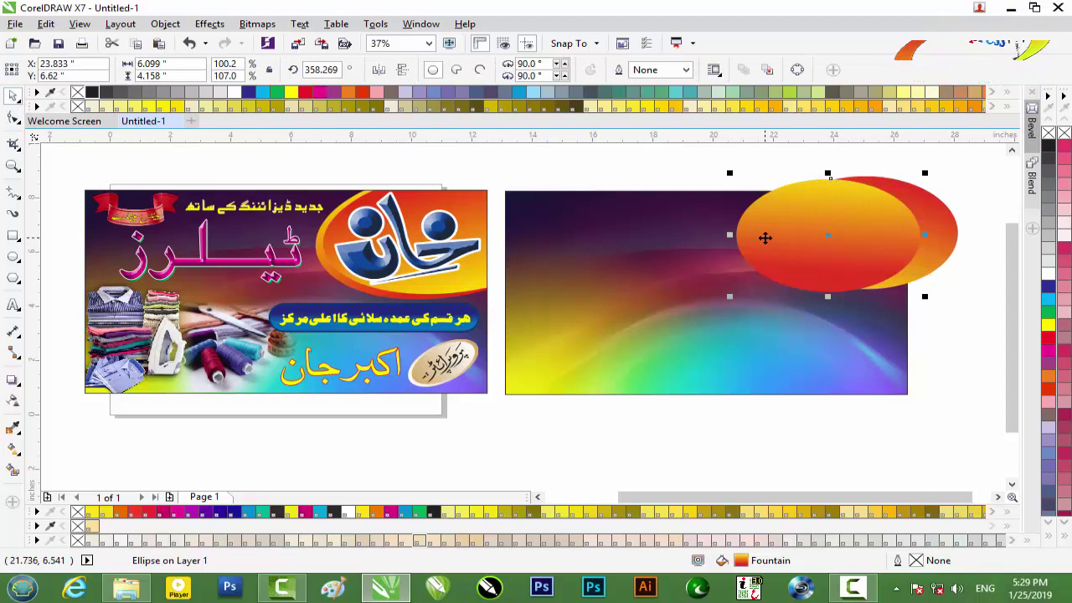
key("ctrl+Page_Down")
left_click_drag(773, 231, 773, 231)
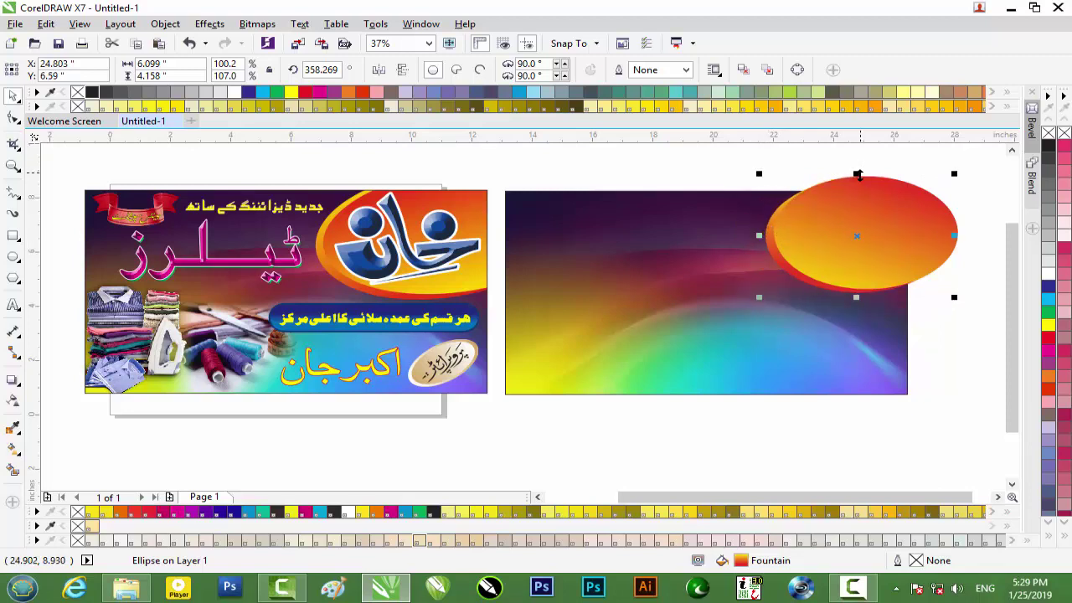
left_click_drag(857, 172, 857, 165)
key("Down")
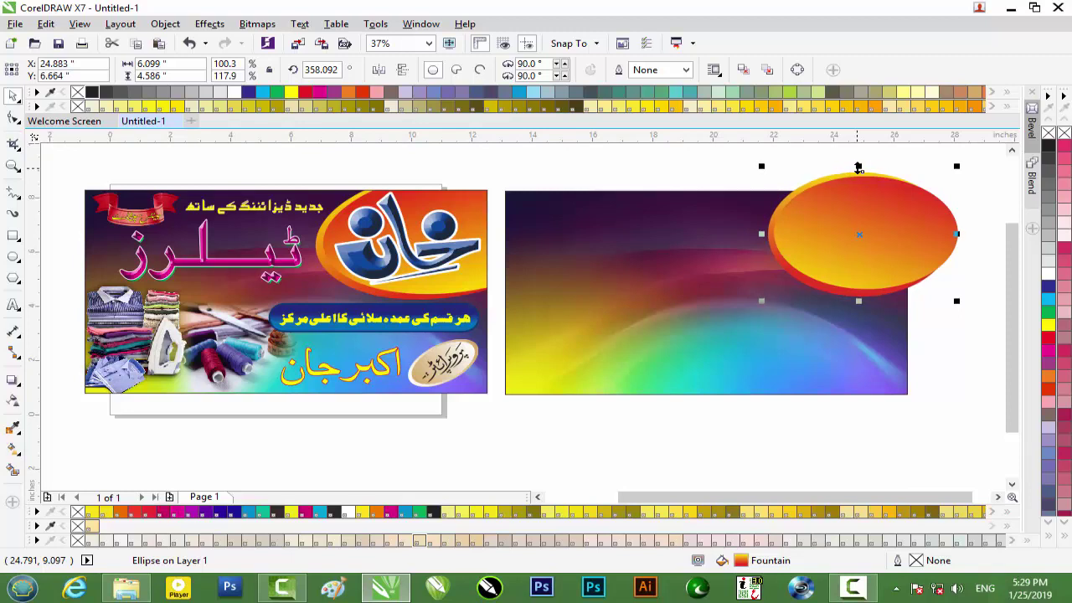
- Select both ellipses and place them inside the new background rectangle as PowerClip contents
left_click(1011, 150)
left_click_drag(989, 140, 742, 350)
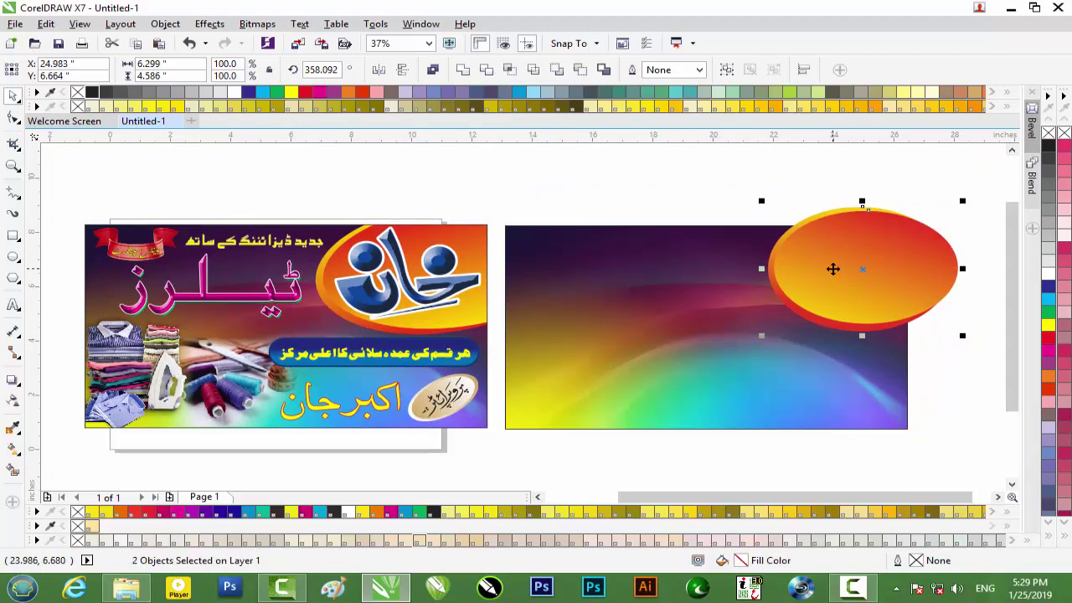
right_click(832, 269)
left_click(878, 245)
left_click(737, 256)
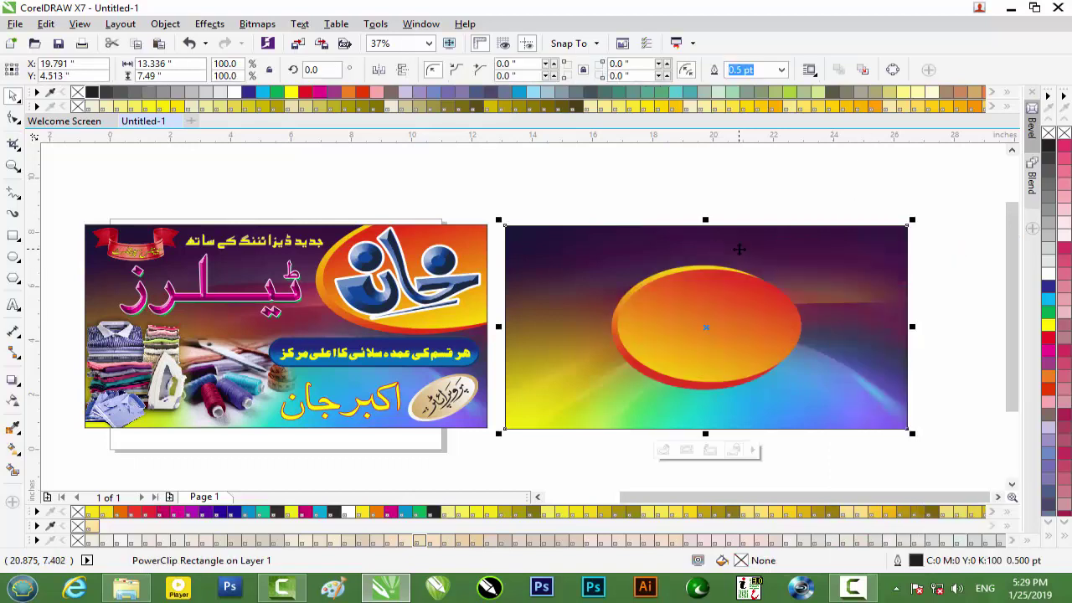
- Open the new frame's PowerClip contents for editing and move both ellipses to the background's upper-right corner
left_click_drag(597, 179, 854, 419)
left_click(705, 252)
left_click_drag(704, 252, 919, 270)
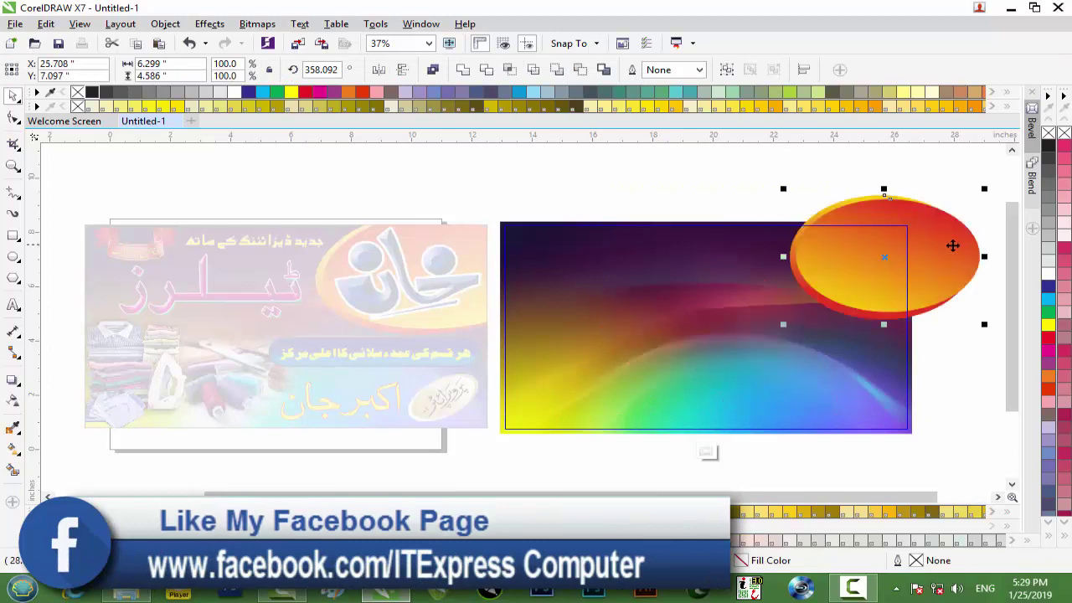
- Enlarge the two ellipses together to about 7.18 by 5.1 inches and finish editing the PowerClip contents
left_click_drag(779, 258, 749, 261)
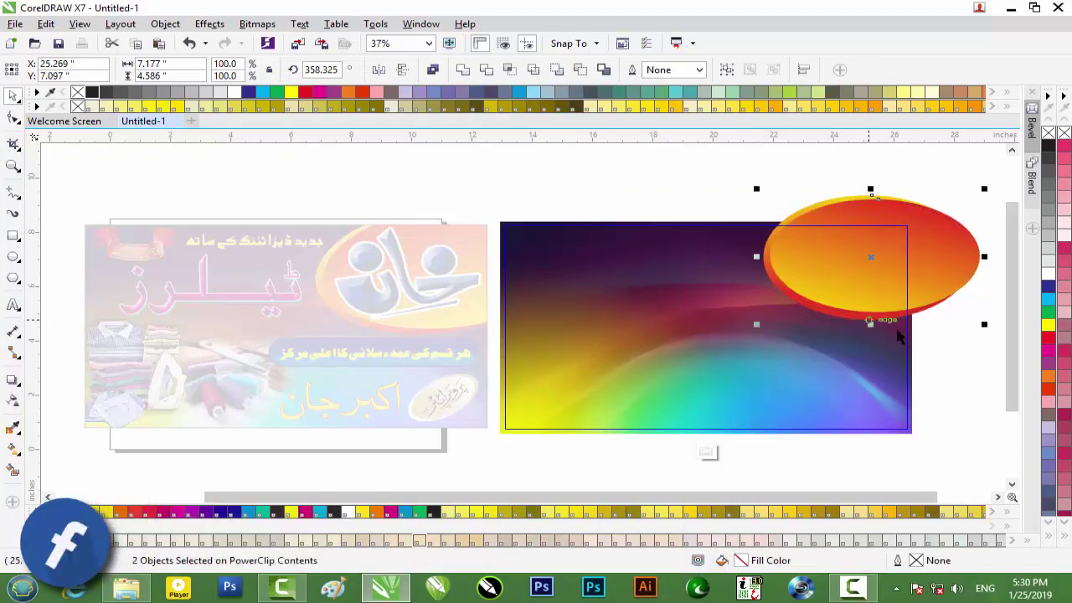
left_click_drag(870, 325, 871, 338)
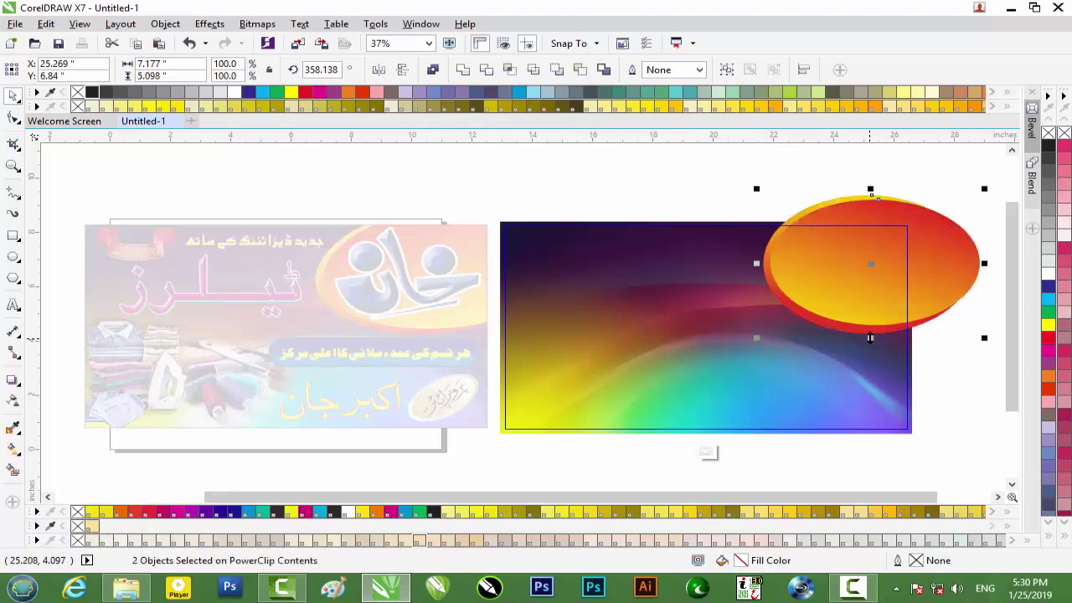
left_click(706, 450)
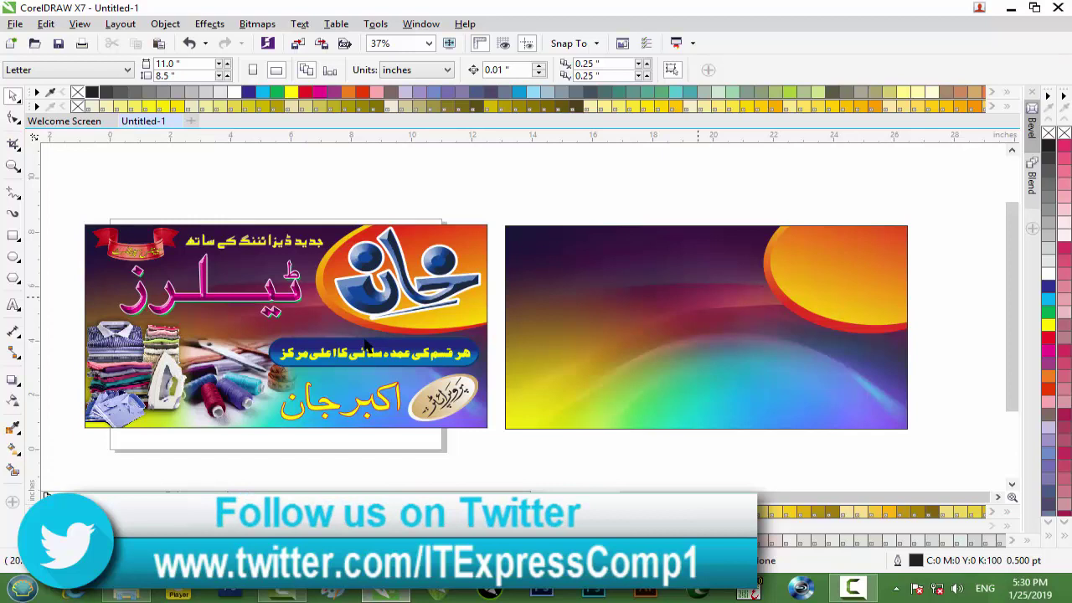
- Copy the blue lettering from the finished banner's oval onto the new oval and scale it to about 2.6 by 1.81 inches
scroll(392, 285, "up", 2)
scroll(392, 285, "down", 2)
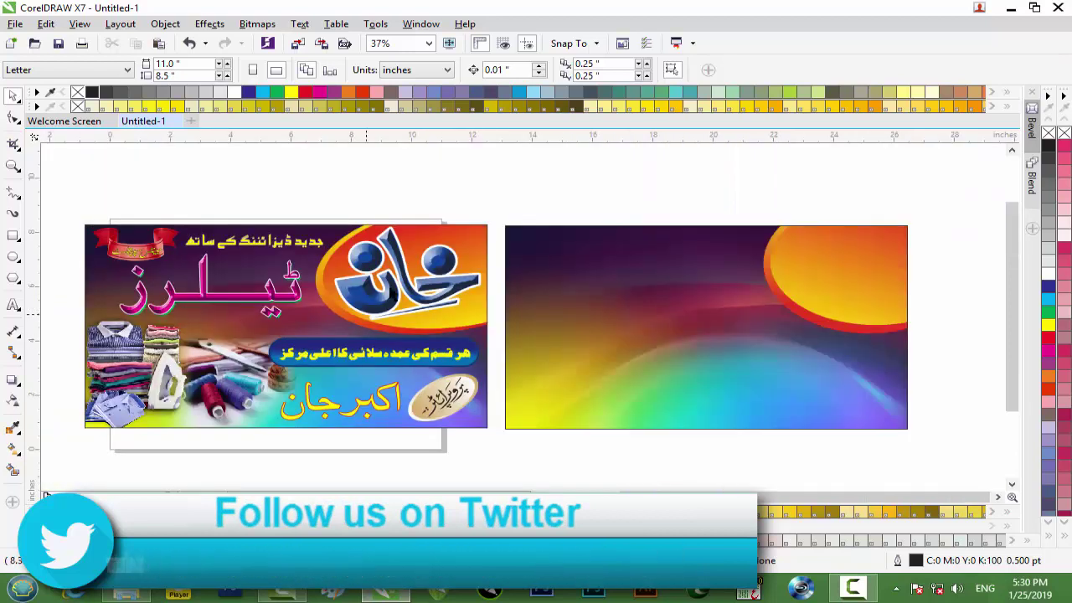
left_click(392, 284)
left_click_drag(392, 283, 829, 279)
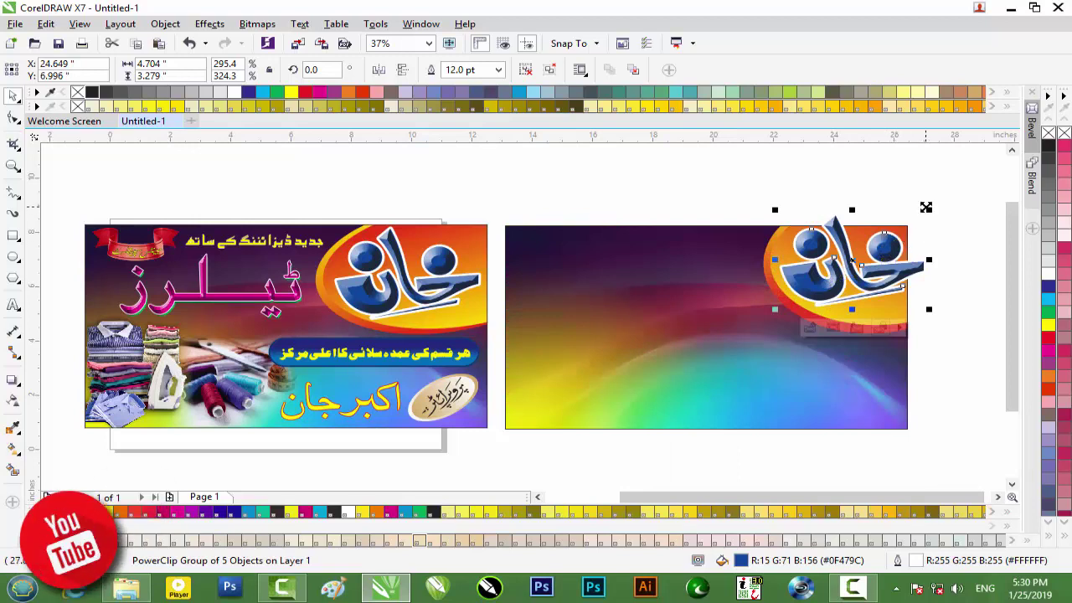
left_click_drag(924, 213, 896, 231)
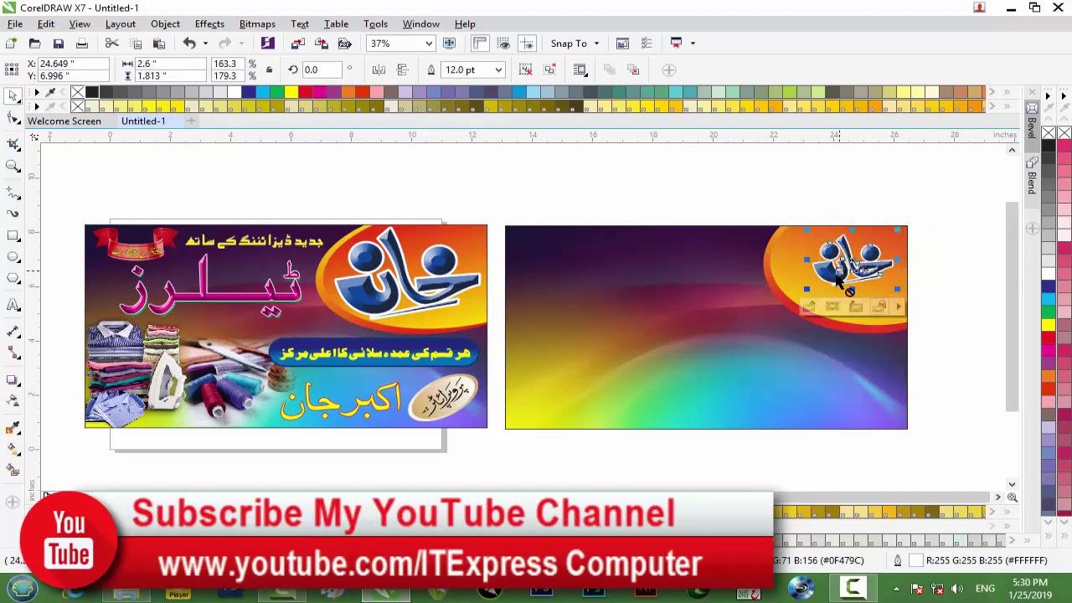
- Copy the red ribbon and the yellow tagline from the finished banner to the upper-left part of the new banner
left_click(79, 232)
left_click_drag(73, 206, 107, 227)
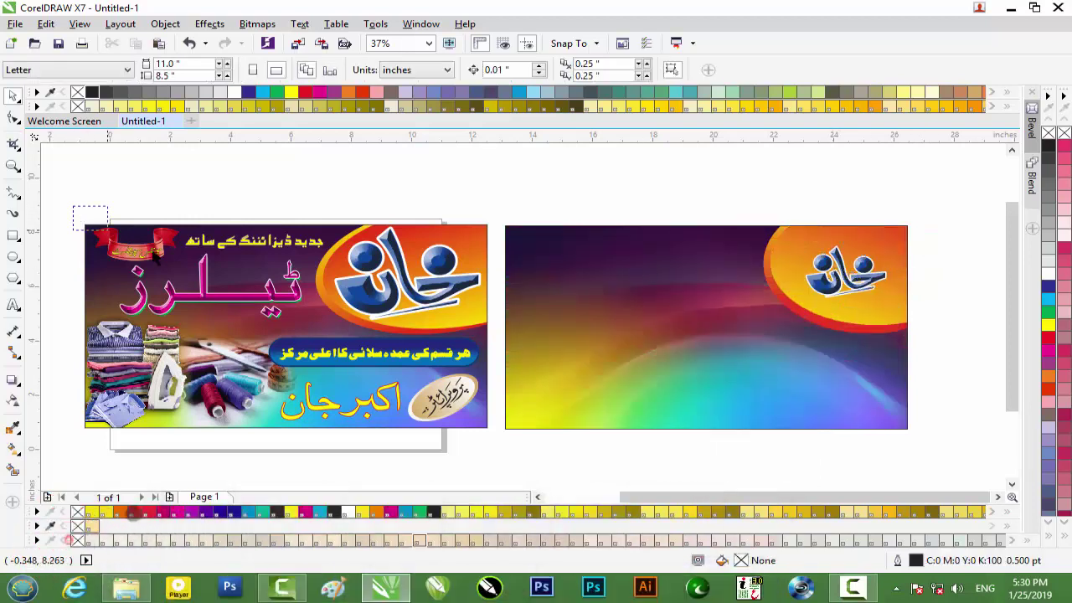
left_click_drag(329, 272, 329, 272)
left_click_drag(140, 253, 561, 246)
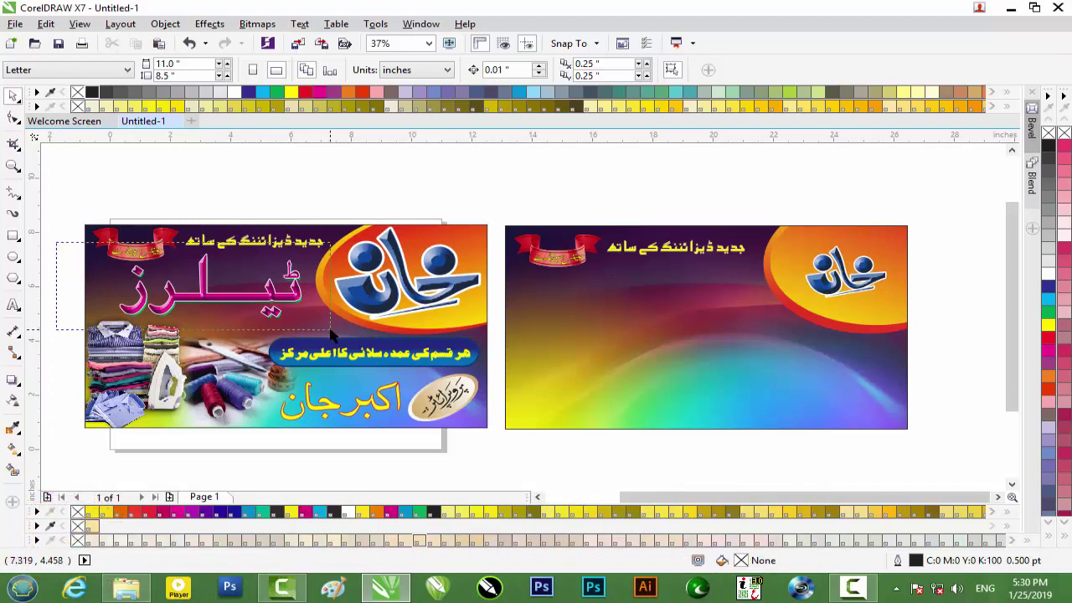
- Copy the large pink lettering onto the new banner below the tagline and delete the extra small ribbon text copied with it
left_click_drag(326, 339, 692, 323)
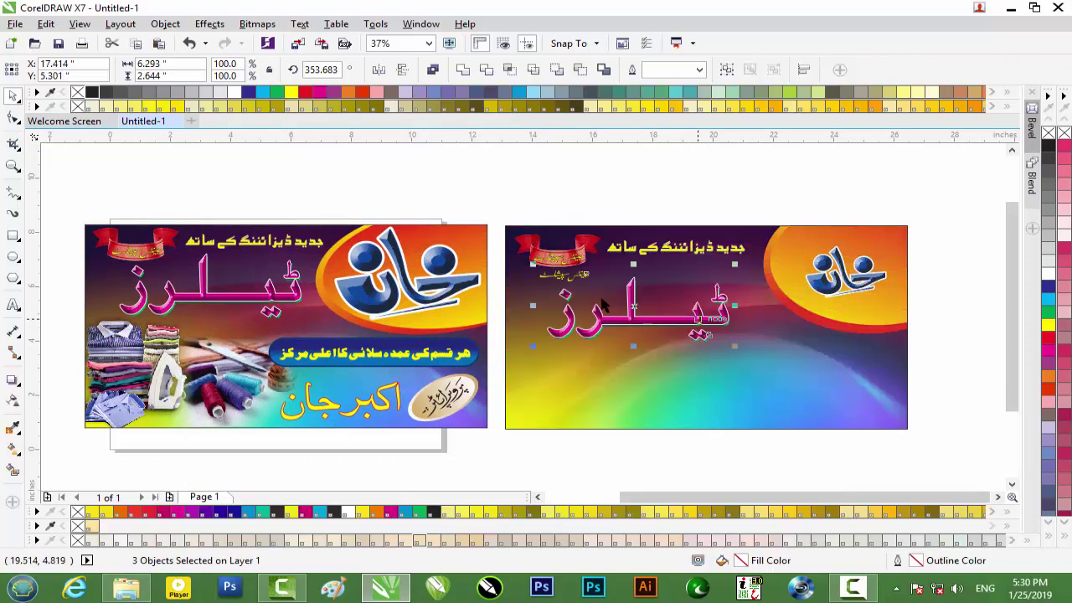
left_click(492, 216)
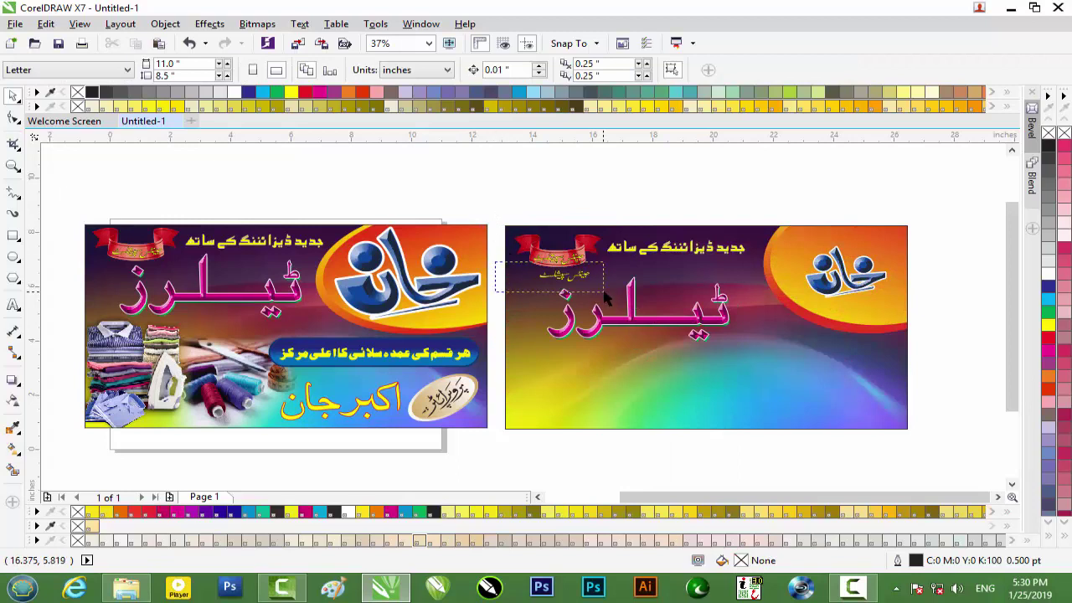
left_click_drag(606, 297, 606, 298)
key("Escape")
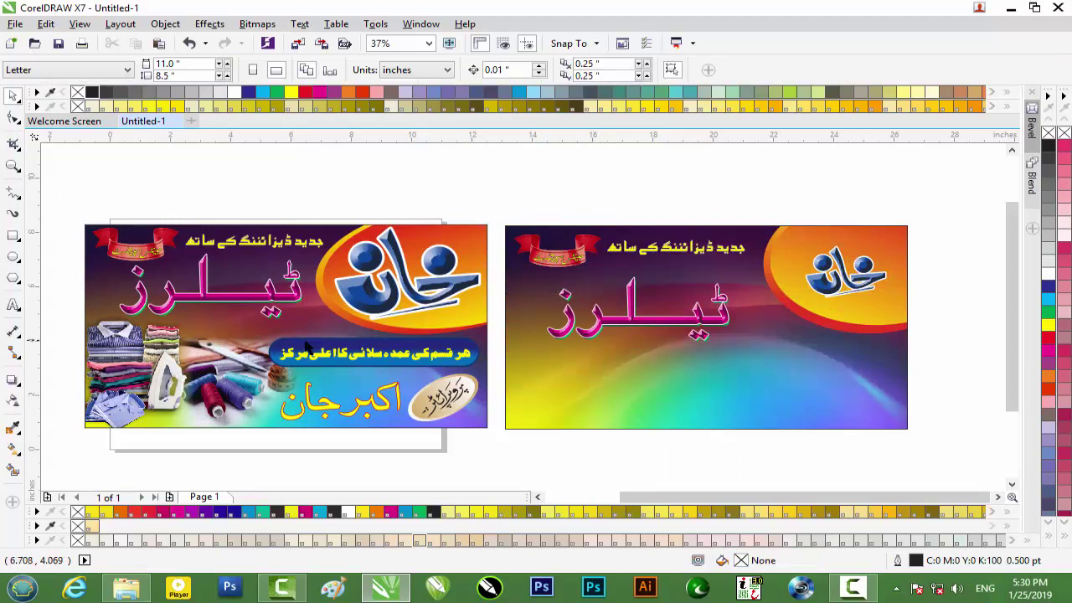
- Switch to Windows Explorer and open the Wallpaper > Cloth Shop > 2019 folder on Local Disk (H:)
left_click(115, 348)
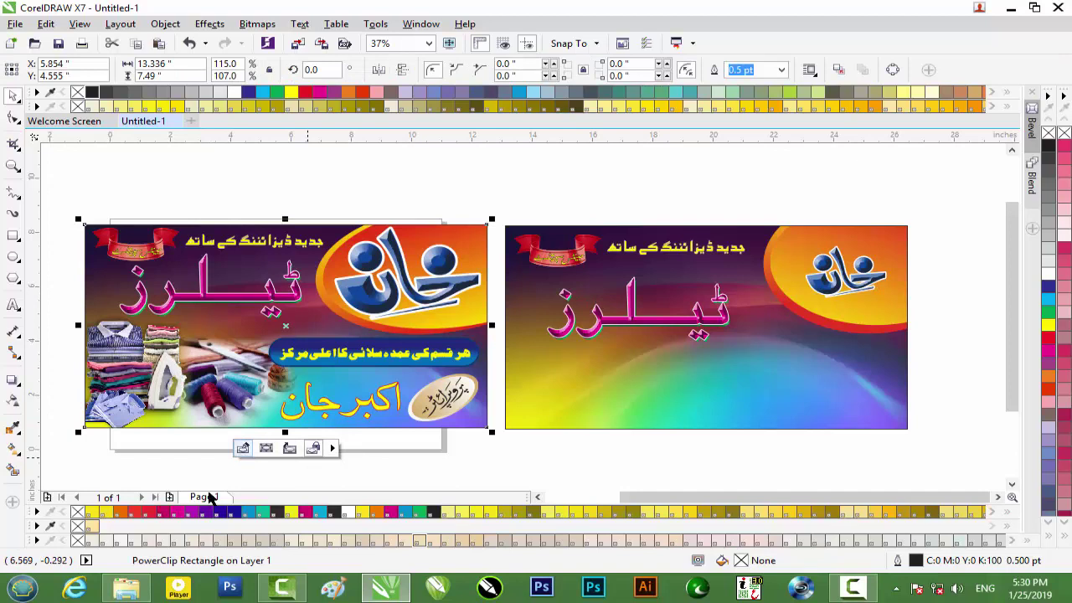
left_click(22, 588)
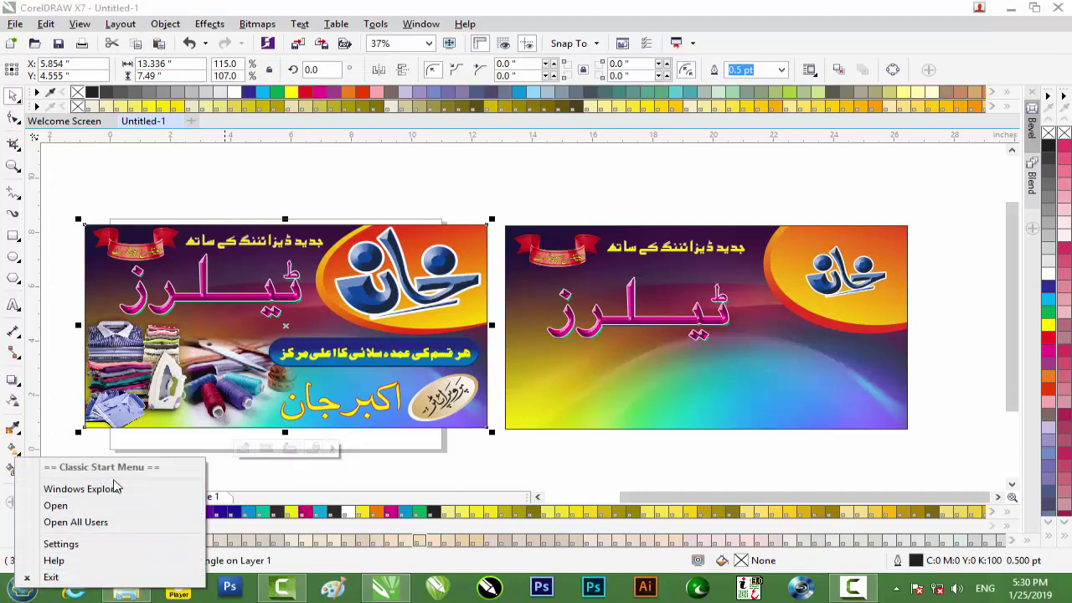
left_click(116, 489)
double_click(279, 152)
double_click(736, 332)
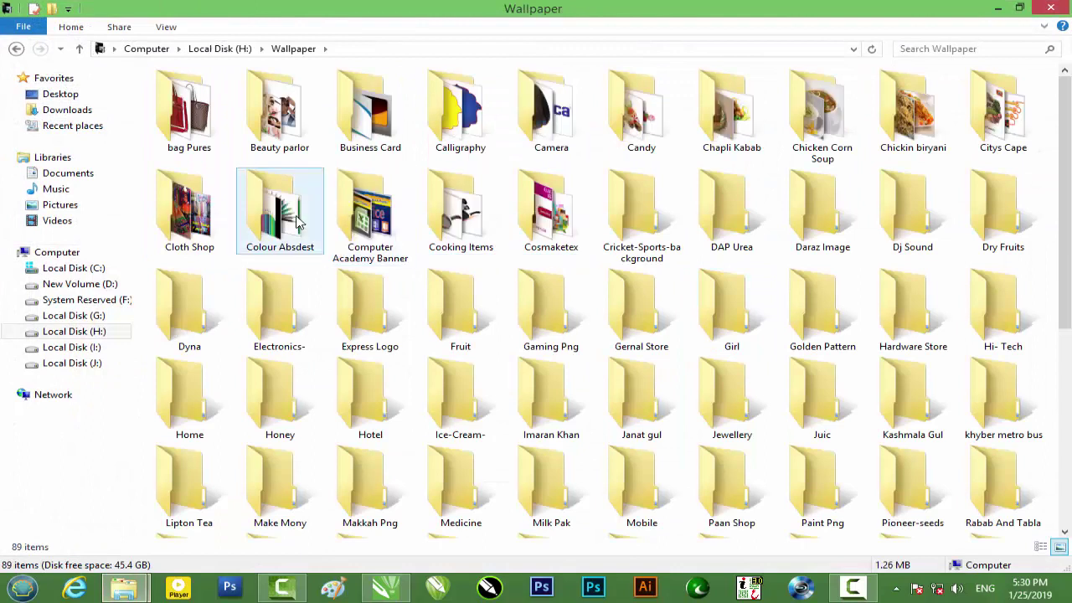
double_click(189, 208)
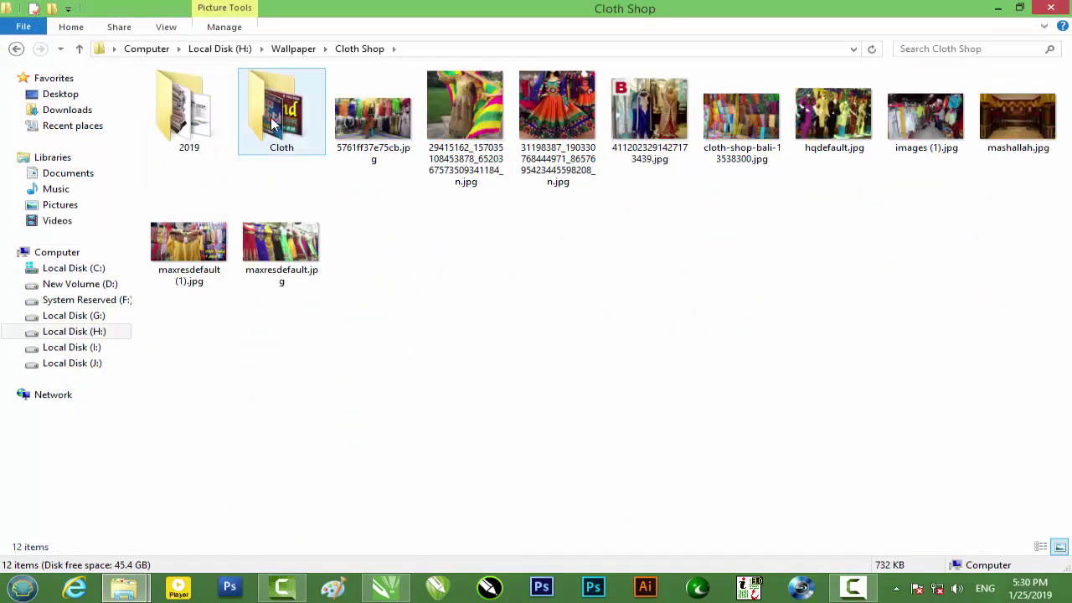
double_click(206, 128)
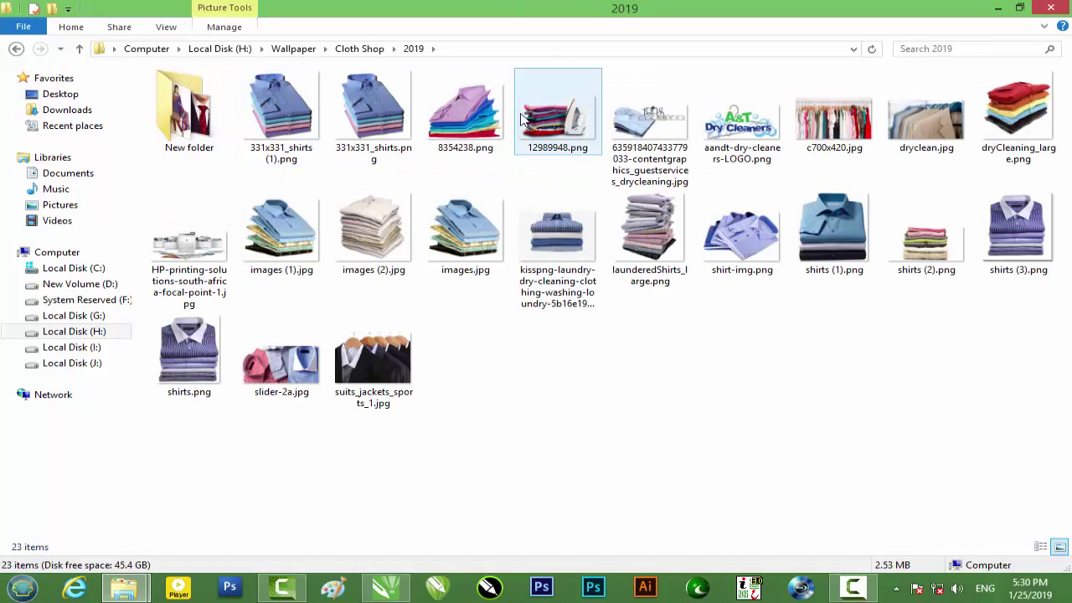
- Import 12989948.png, size and place it at the new banner's lower left, and PowerClip it inside the background rectangle
left_click_drag(545, 114, 578, 364)
left_click_drag(664, 312, 582, 338)
left_click_drag(574, 385, 573, 395)
left_click_drag(510, 356, 498, 356)
right_click(573, 353)
left_click(641, 157)
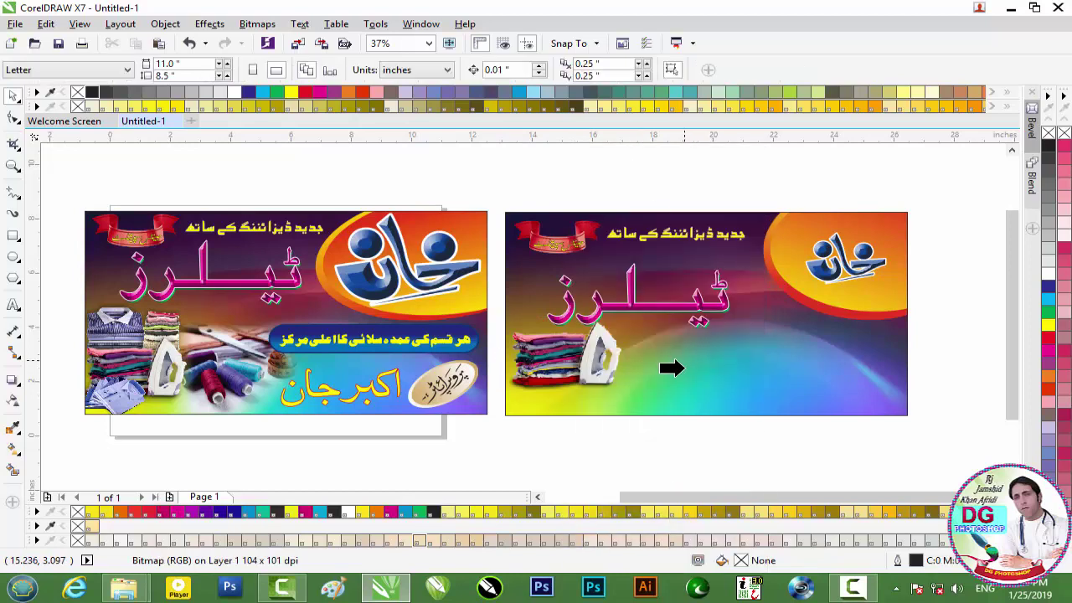
left_click(680, 371)
- Import 11455439.jpg from the 2019 folder's New folder and place it beside the iron at about 3.59 by 2.2 inches
left_click(408, 483)
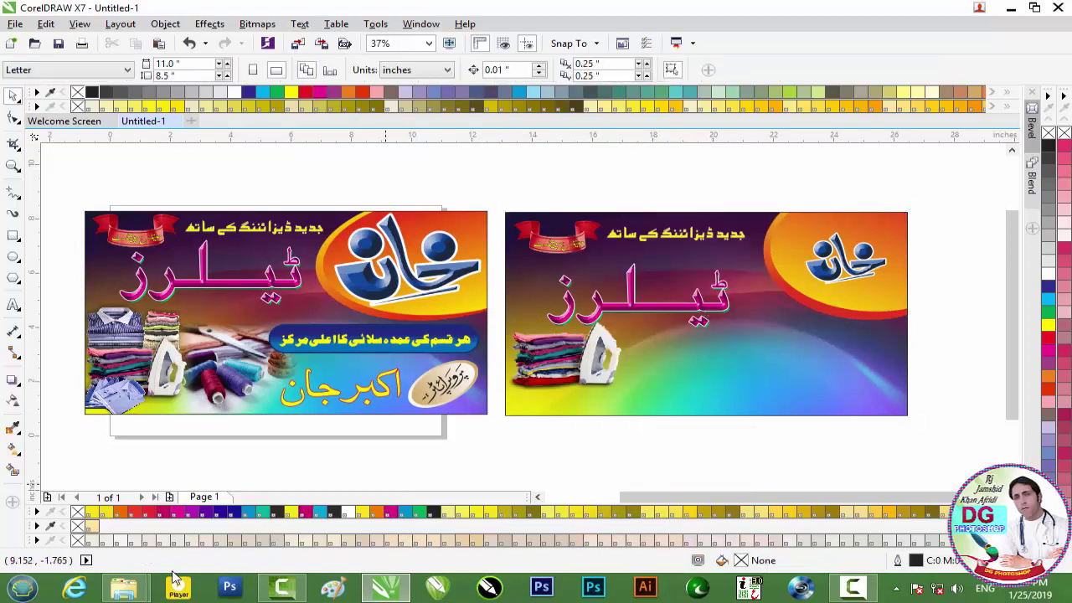
mouse_move(126, 586)
left_click(307, 505)
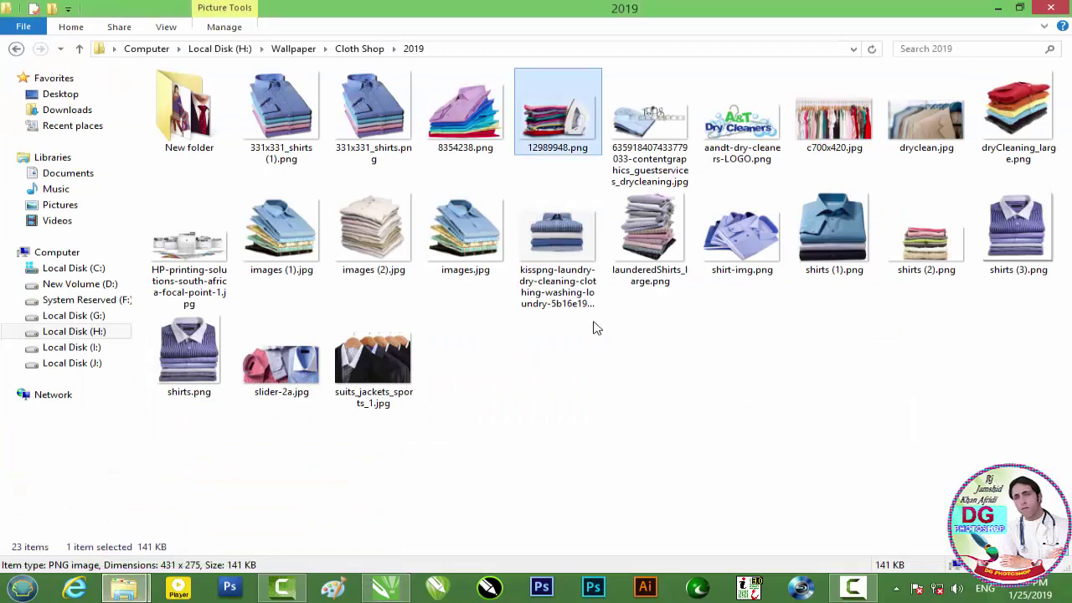
double_click(214, 134)
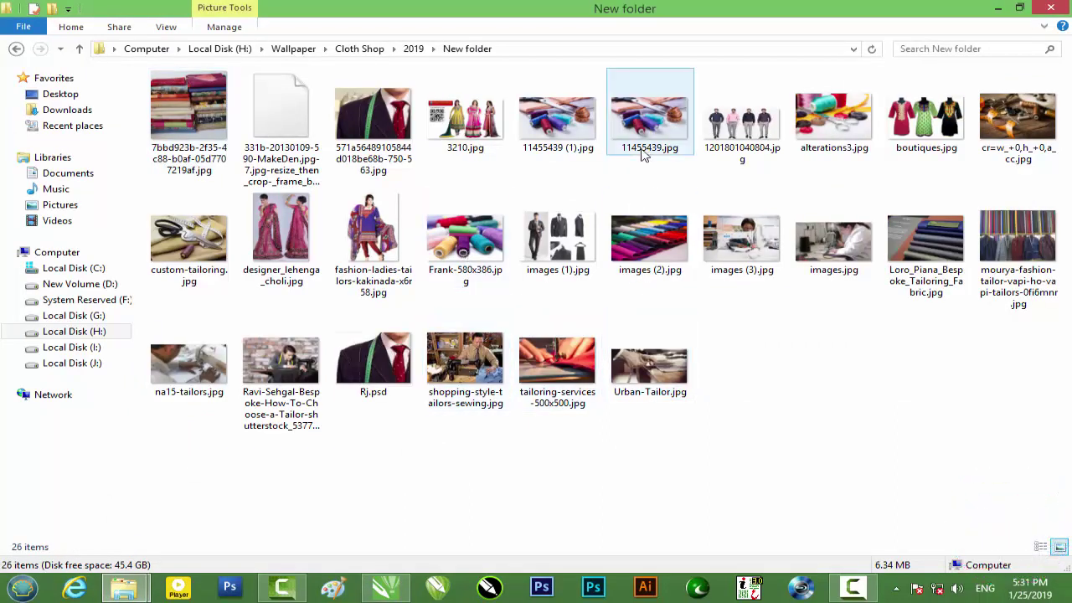
left_click_drag(645, 126, 650, 357)
- Place the sewing-thread photo inside the new background rectangle as PowerClip contents and open those contents for editing
right_click(650, 357)
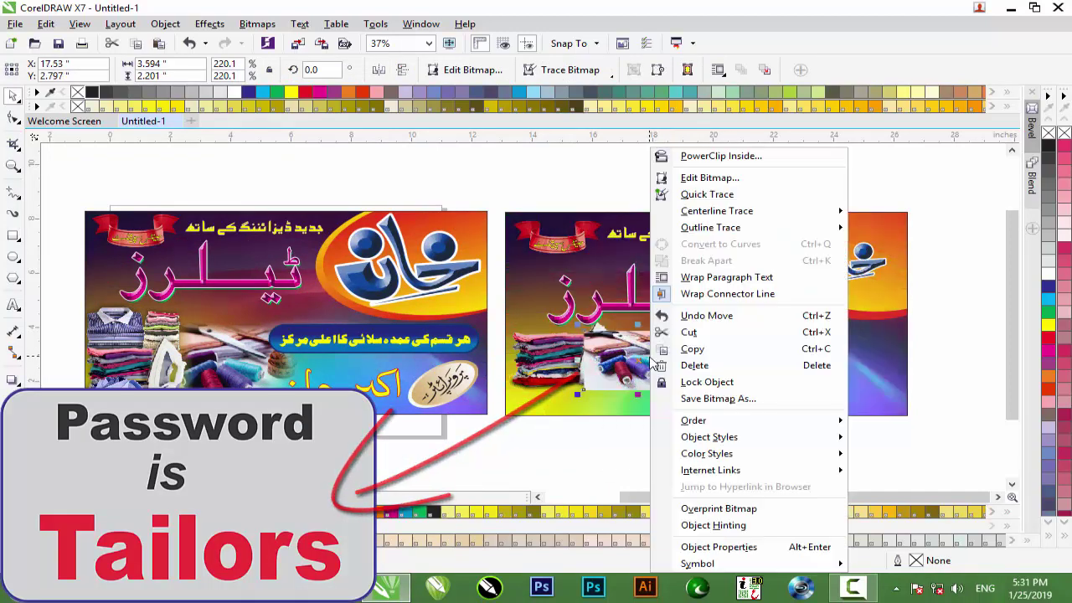
left_click(718, 157)
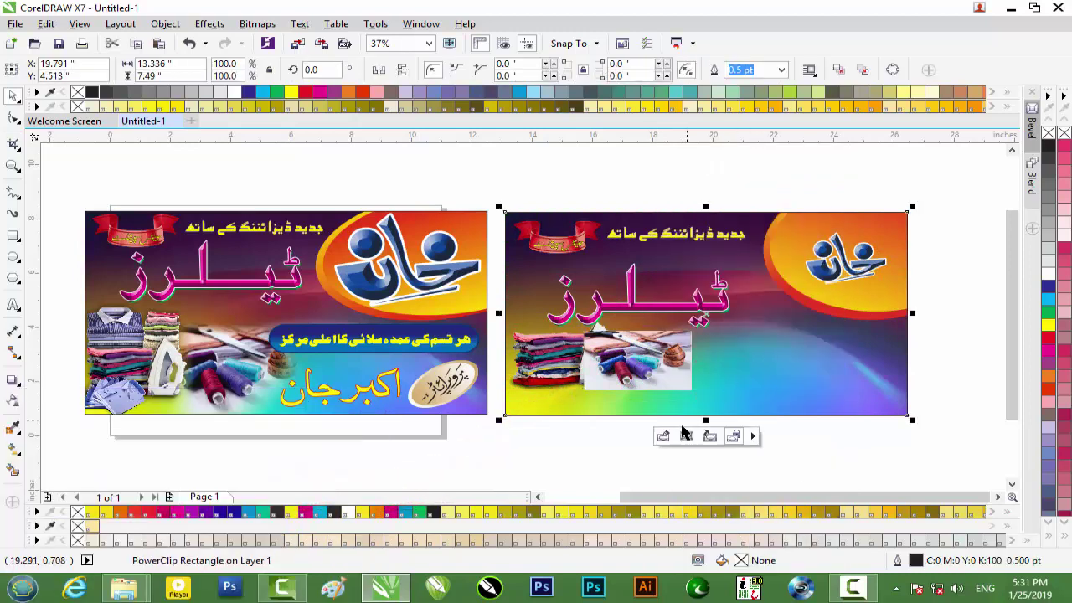
left_click(662, 436)
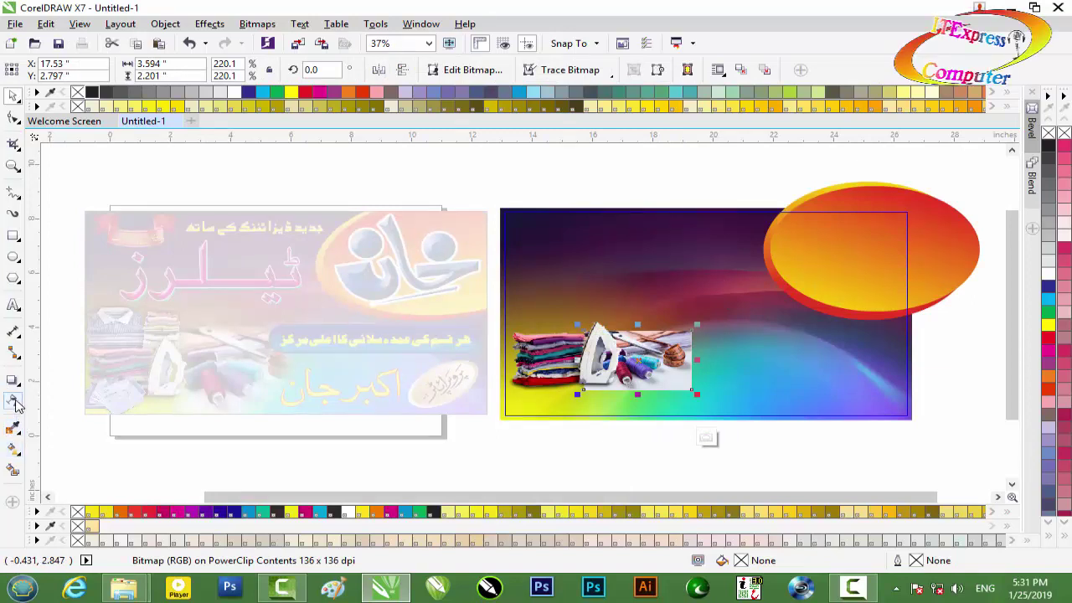
- Fade the thread photo's lower-right corner with a linear transparency and convert it to a 300 dpi CMYK bitmap with transparent background
left_click(13, 400)
scroll(670, 388, "up", 1)
left_click_drag(658, 405, 692, 445)
left_click_drag(657, 403, 631, 372)
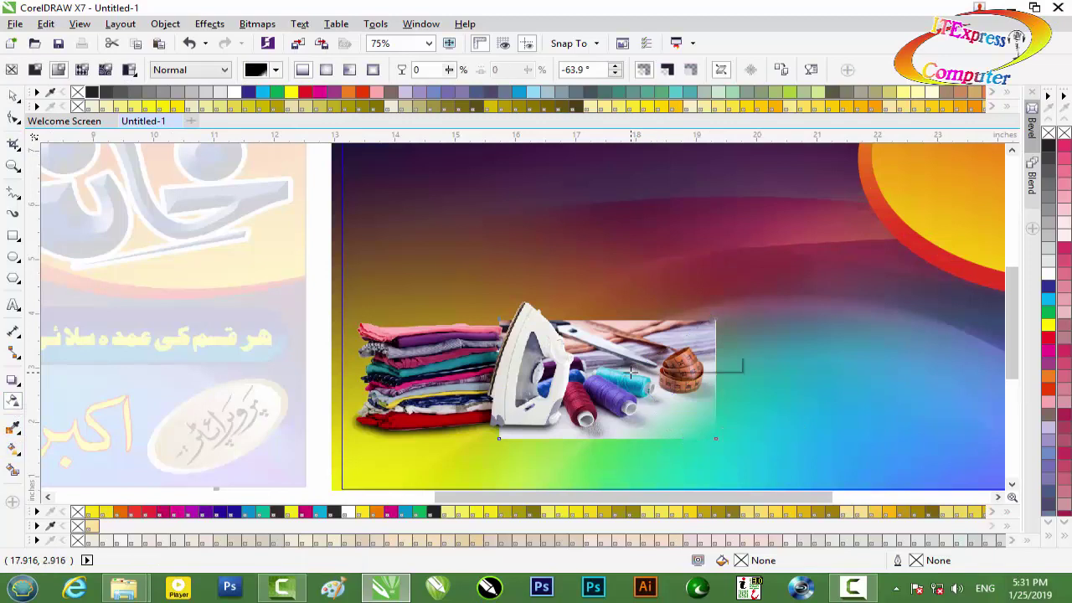
left_click_drag(691, 444, 667, 420)
left_click(256, 24)
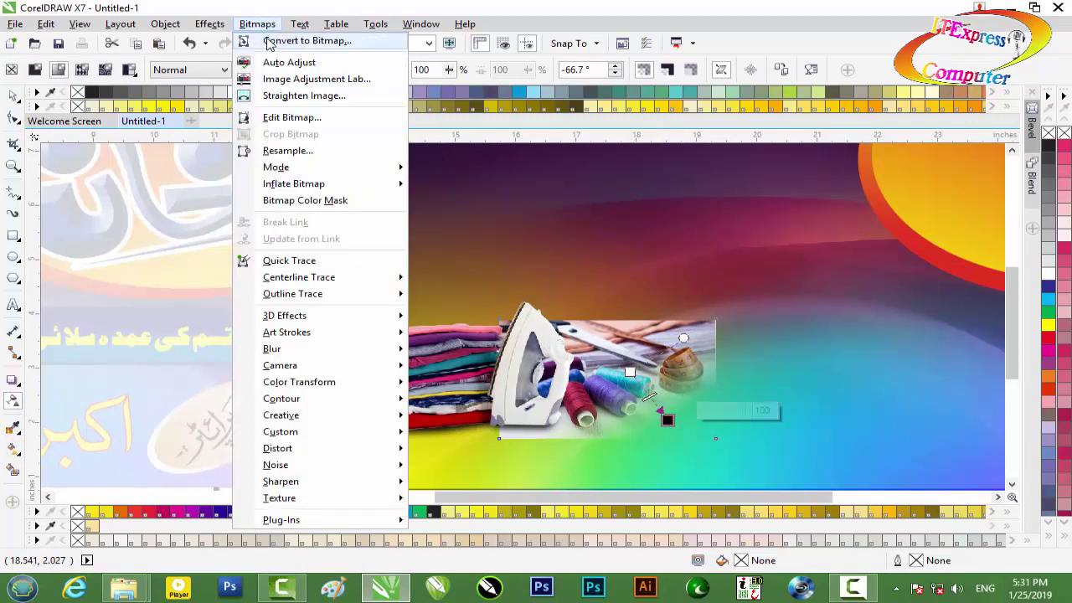
left_click(281, 39)
left_click(486, 371)
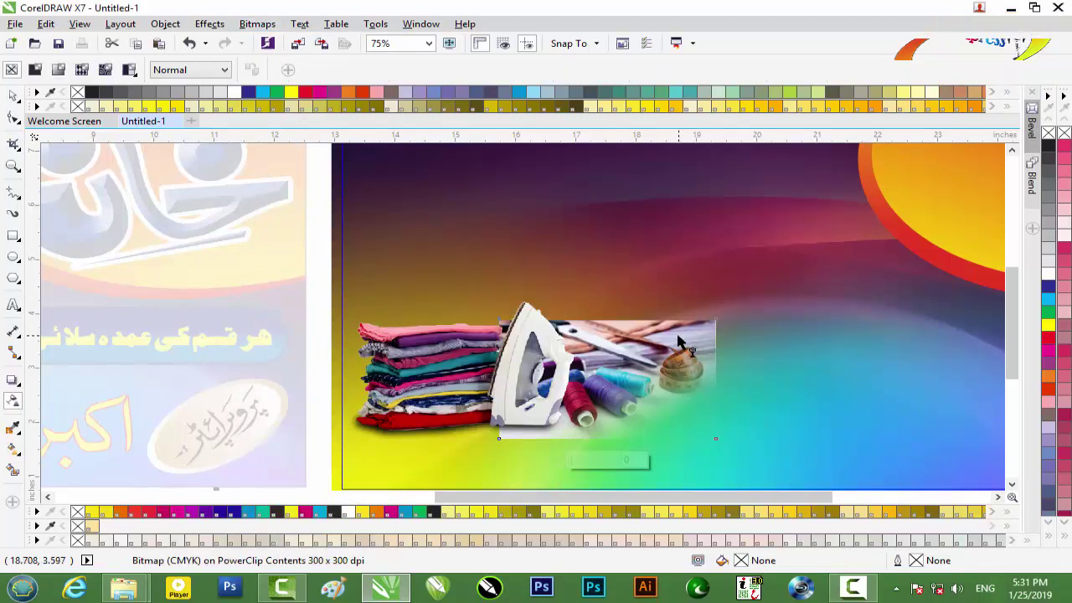
- Fade the thread photo's upper-right corner with a linear transparency and convert the result to a 300 dpi CMYK bitmap
left_click_drag(750, 300, 730, 304)
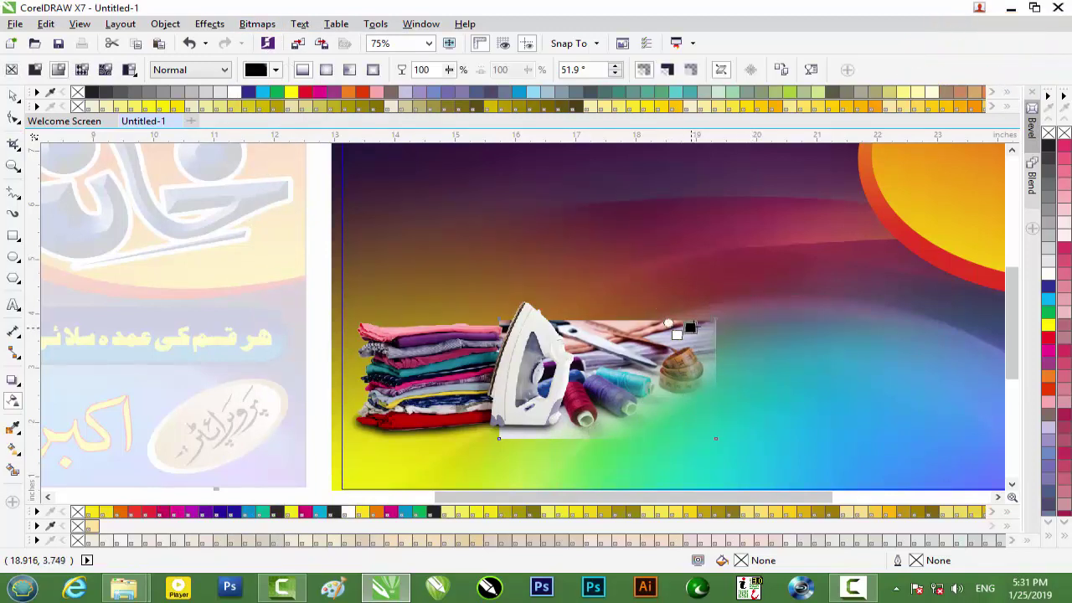
left_click_drag(665, 319, 633, 310)
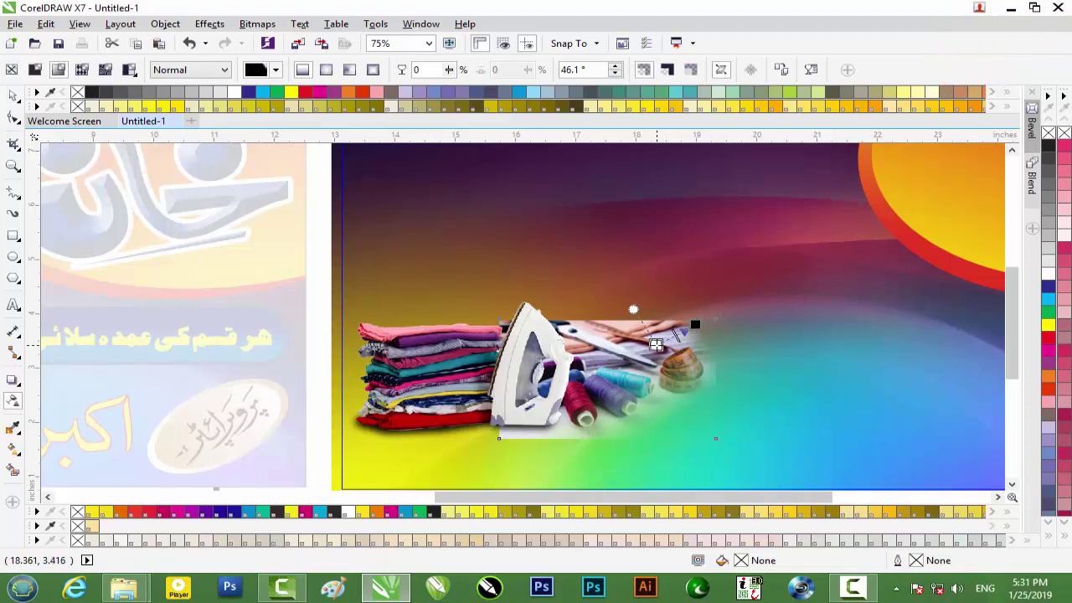
left_click(257, 24)
left_click(310, 39)
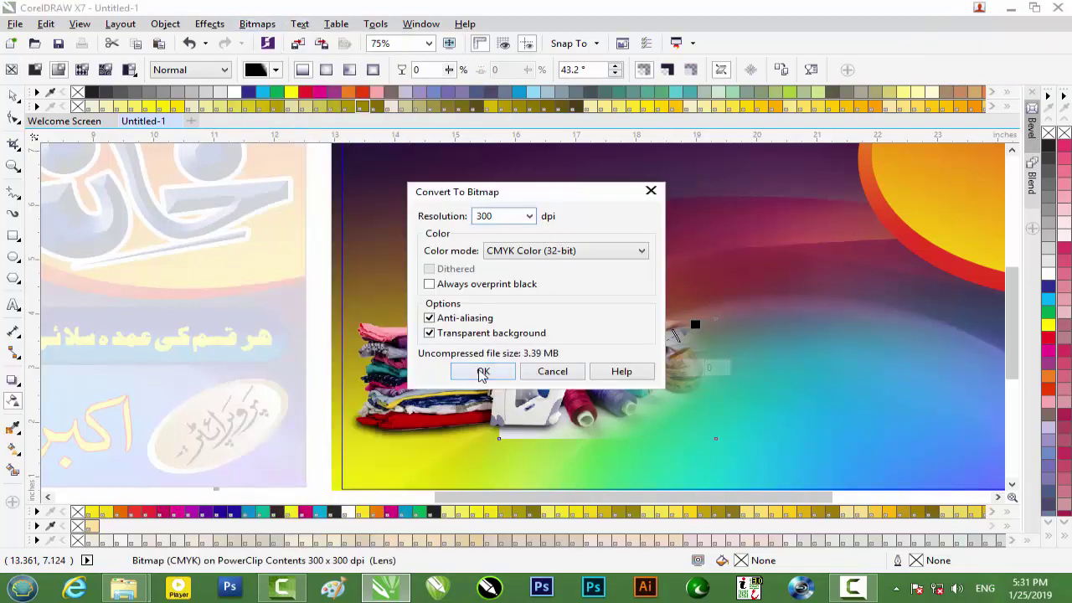
left_click(482, 372)
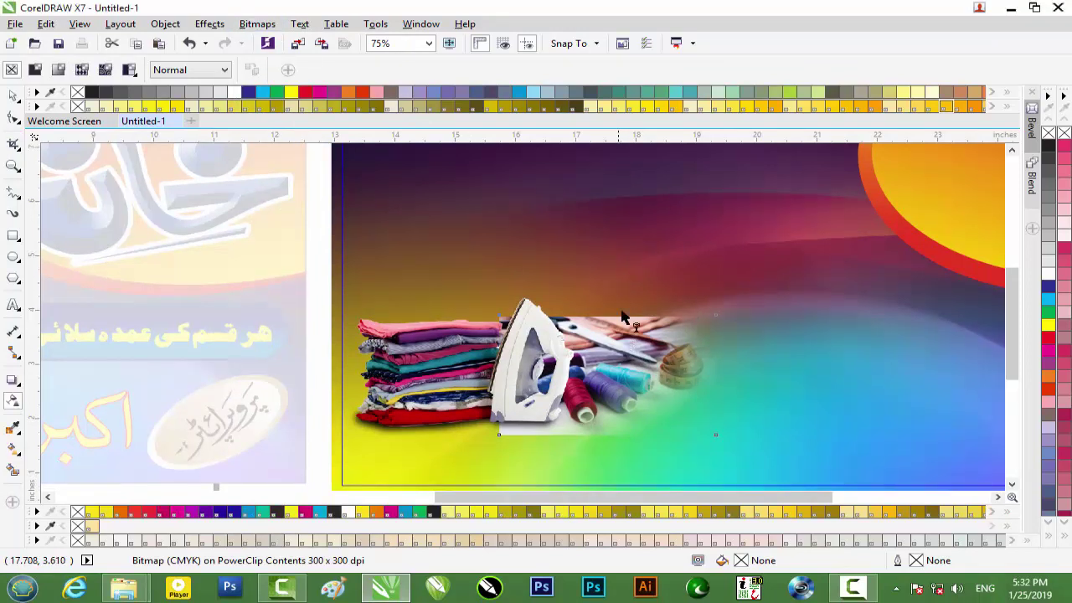
- Fade the thread photo's top edge with a vertical linear transparency and convert the result to a 300 dpi CMYK bitmap
left_click_drag(617, 285, 617, 342)
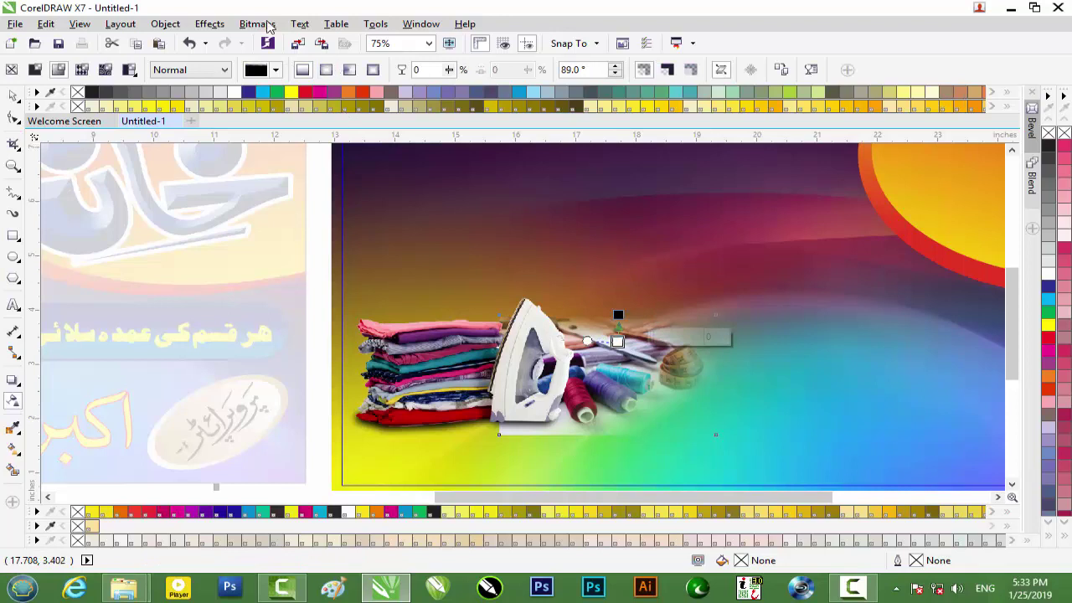
left_click(257, 23)
left_click(302, 38)
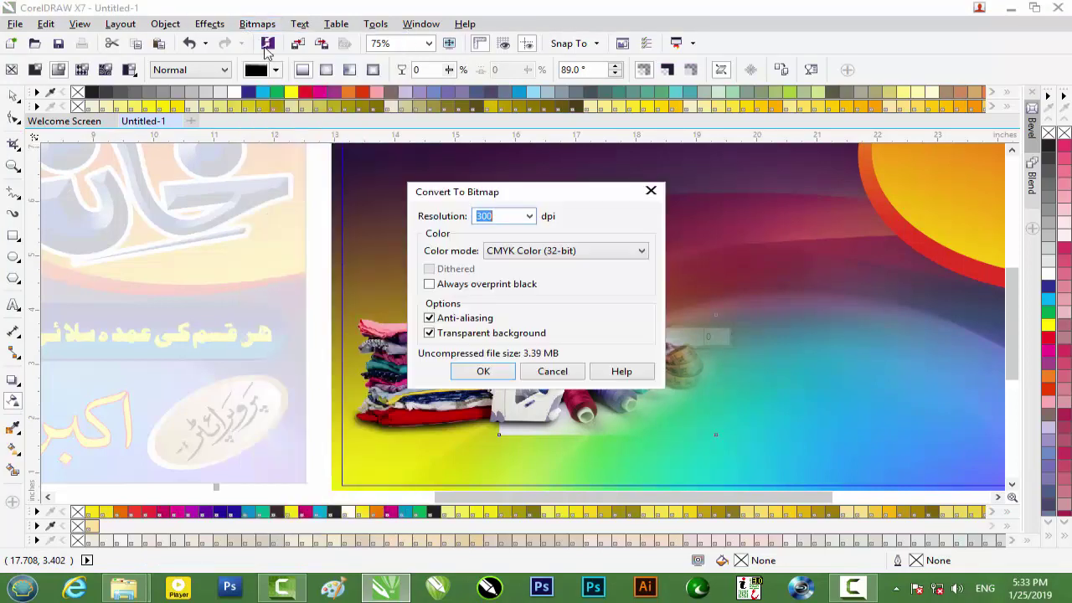
left_click(485, 373)
- Fade the thread photo's bottom edge beside the iron with a linear transparency and convert it to a 300 dpi CMYK bitmap
left_click_drag(557, 433, 570, 408)
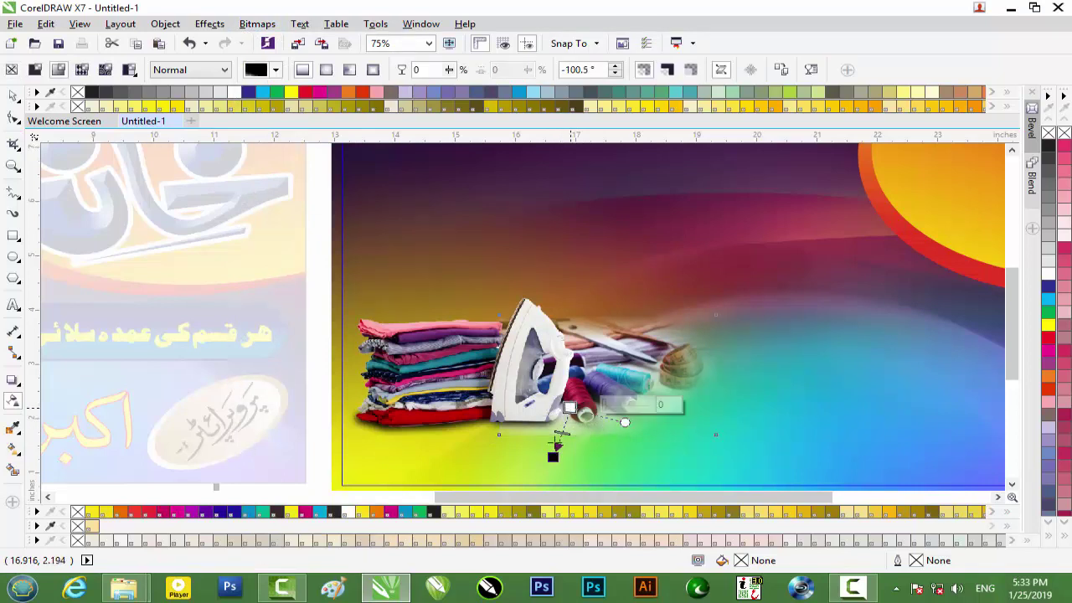
left_click_drag(561, 457, 561, 435)
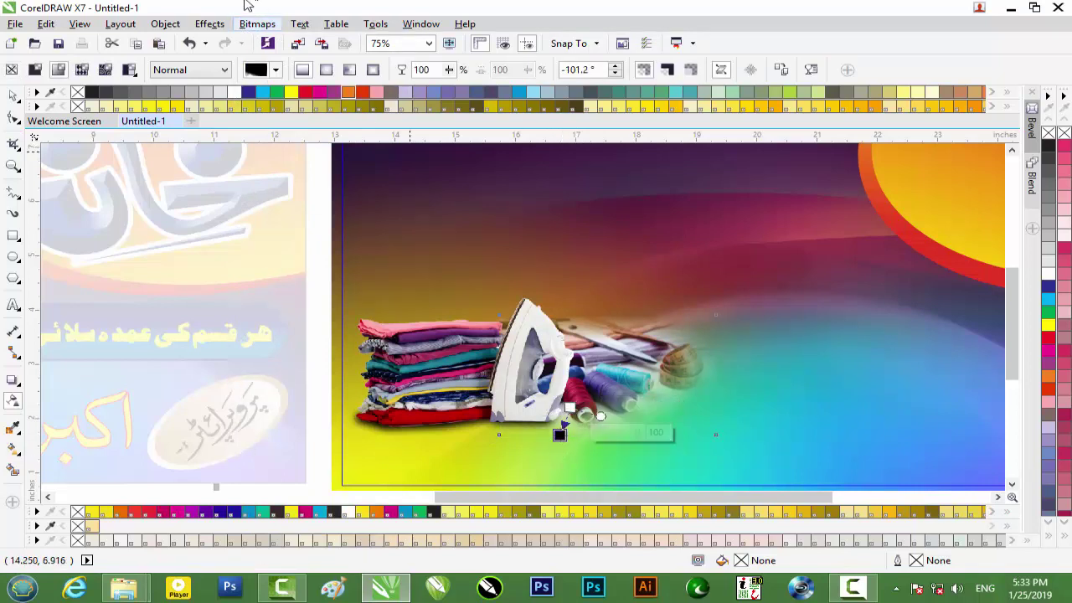
left_click(256, 23)
left_click(319, 41)
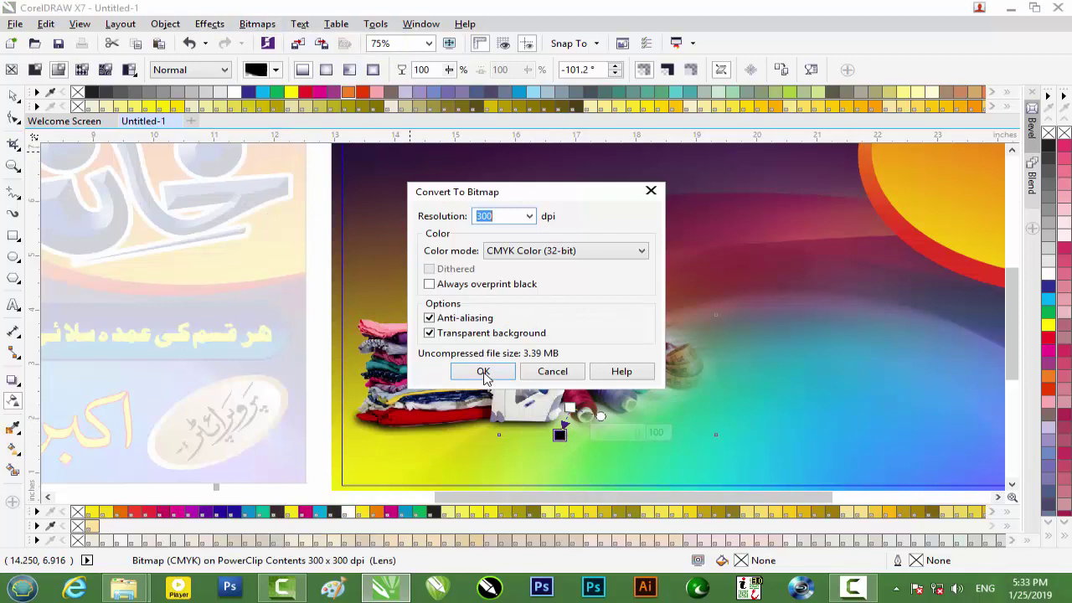
left_click(484, 372)
- Finish editing the new background's PowerClip contents and clear the selection
scroll(565, 343, "down", 2)
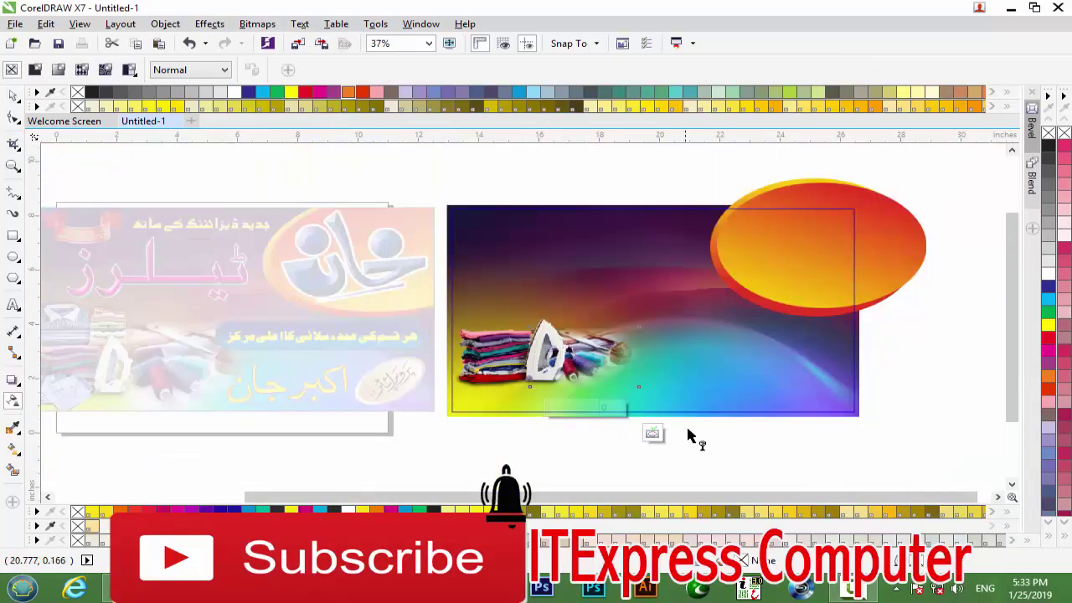
key("space")
left_click(929, 385)
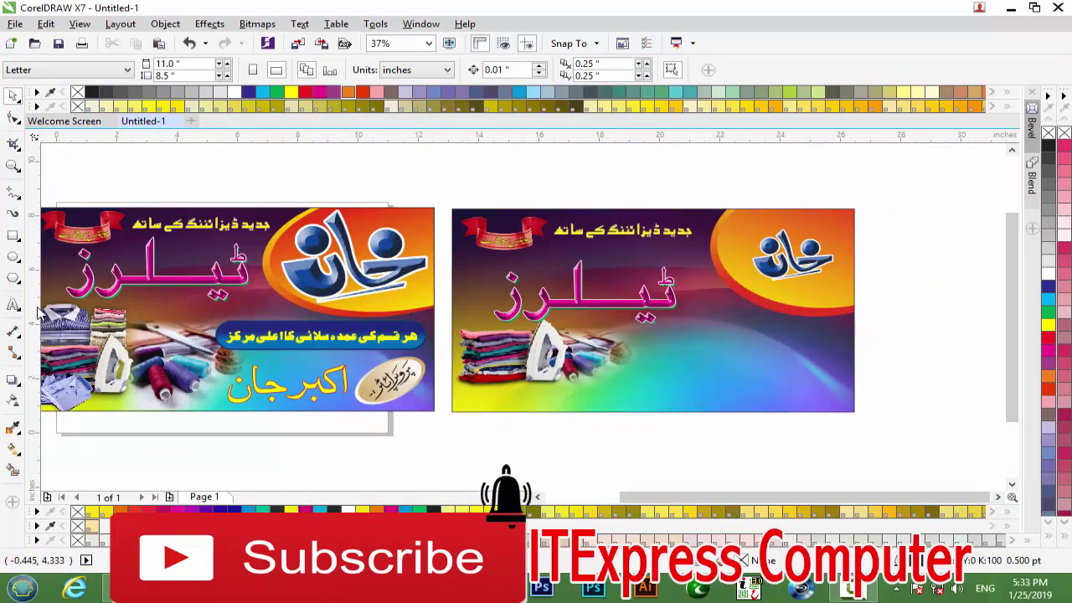
- Minimize CorelDRAW and the image folder, and examine the folder holding Tailor .jpg and Tailors .cdr in File Explorer
left_click(1011, 7)
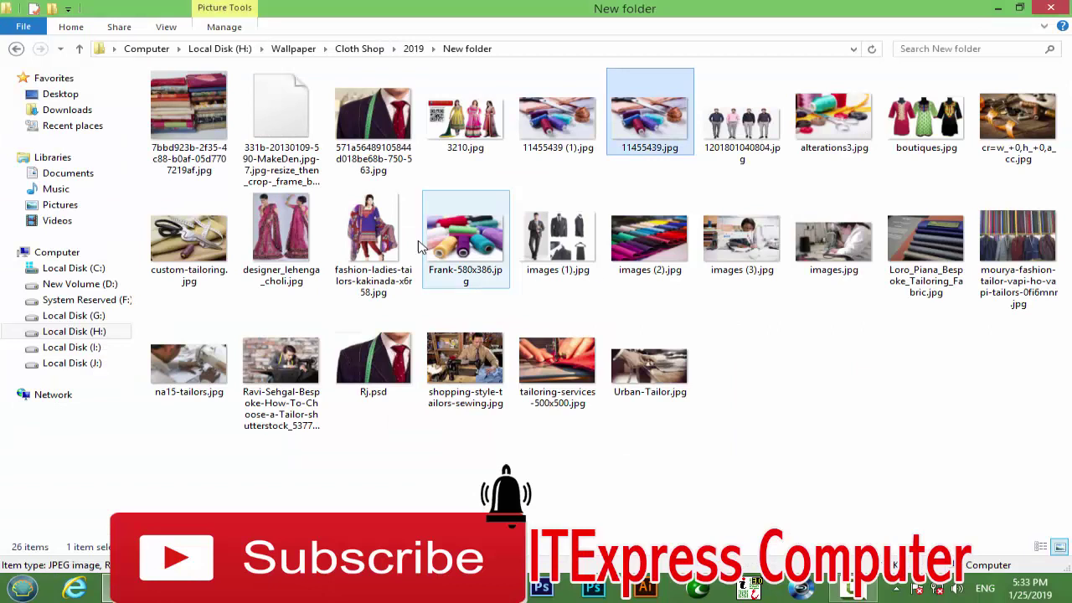
left_click(998, 10)
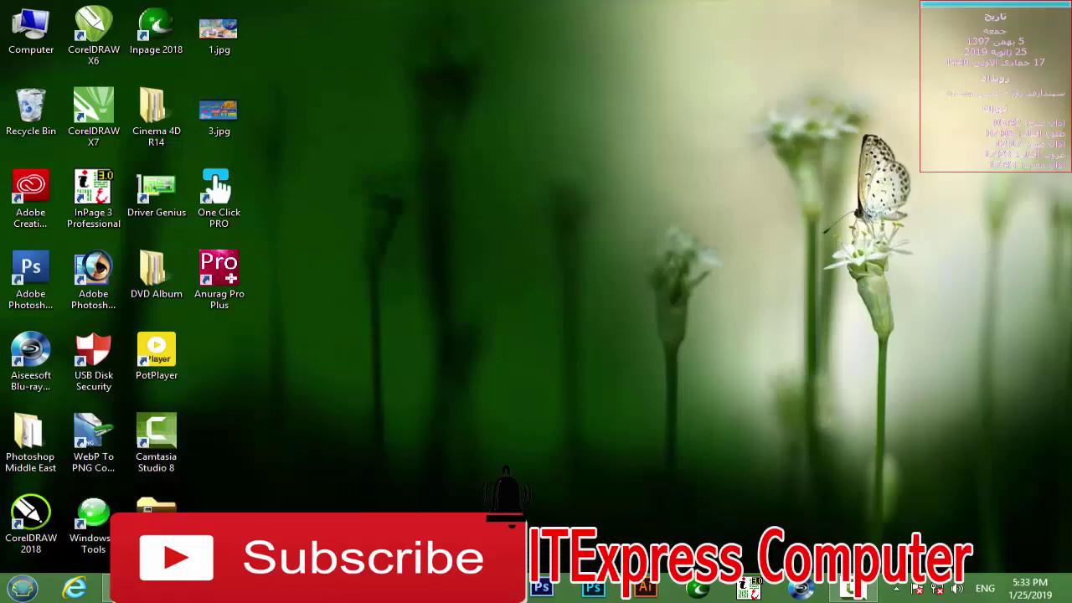
mouse_move(124, 588)
left_click(134, 469)
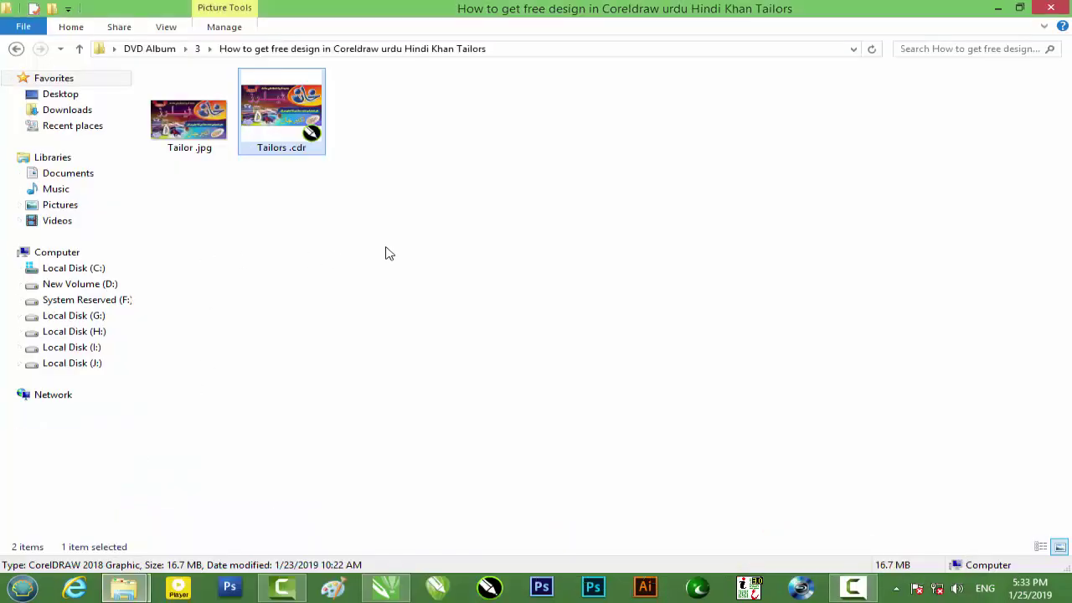
left_click_drag(383, 215, 233, 201)
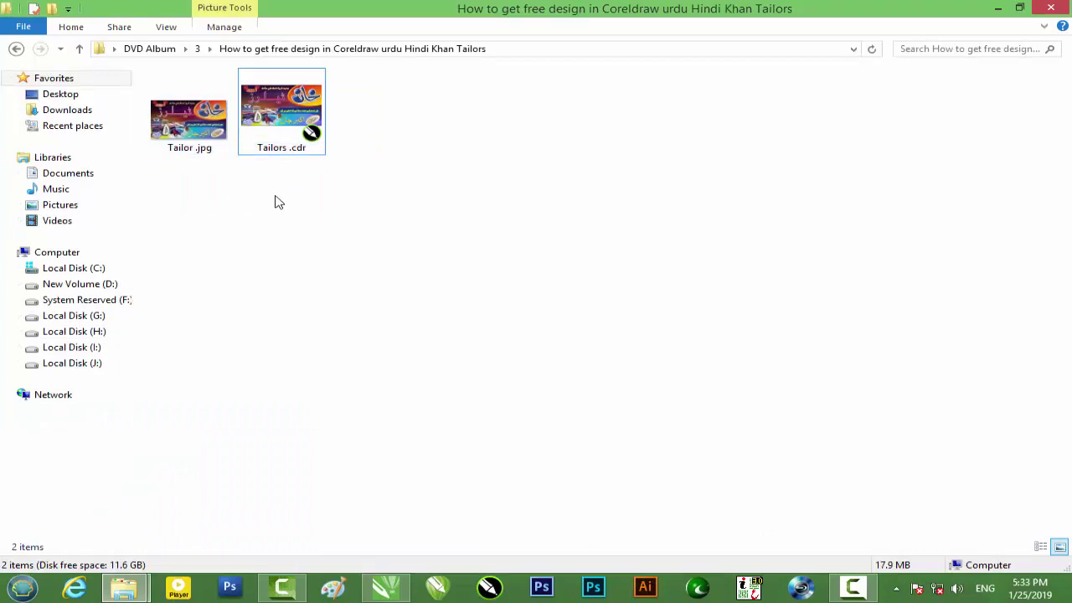
left_click(997, 9)
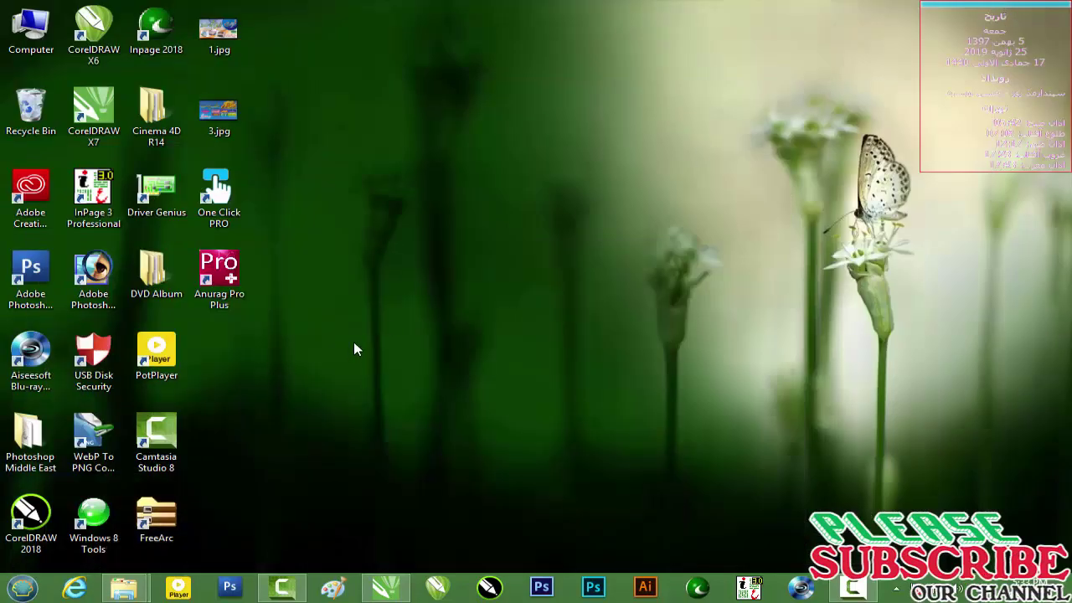